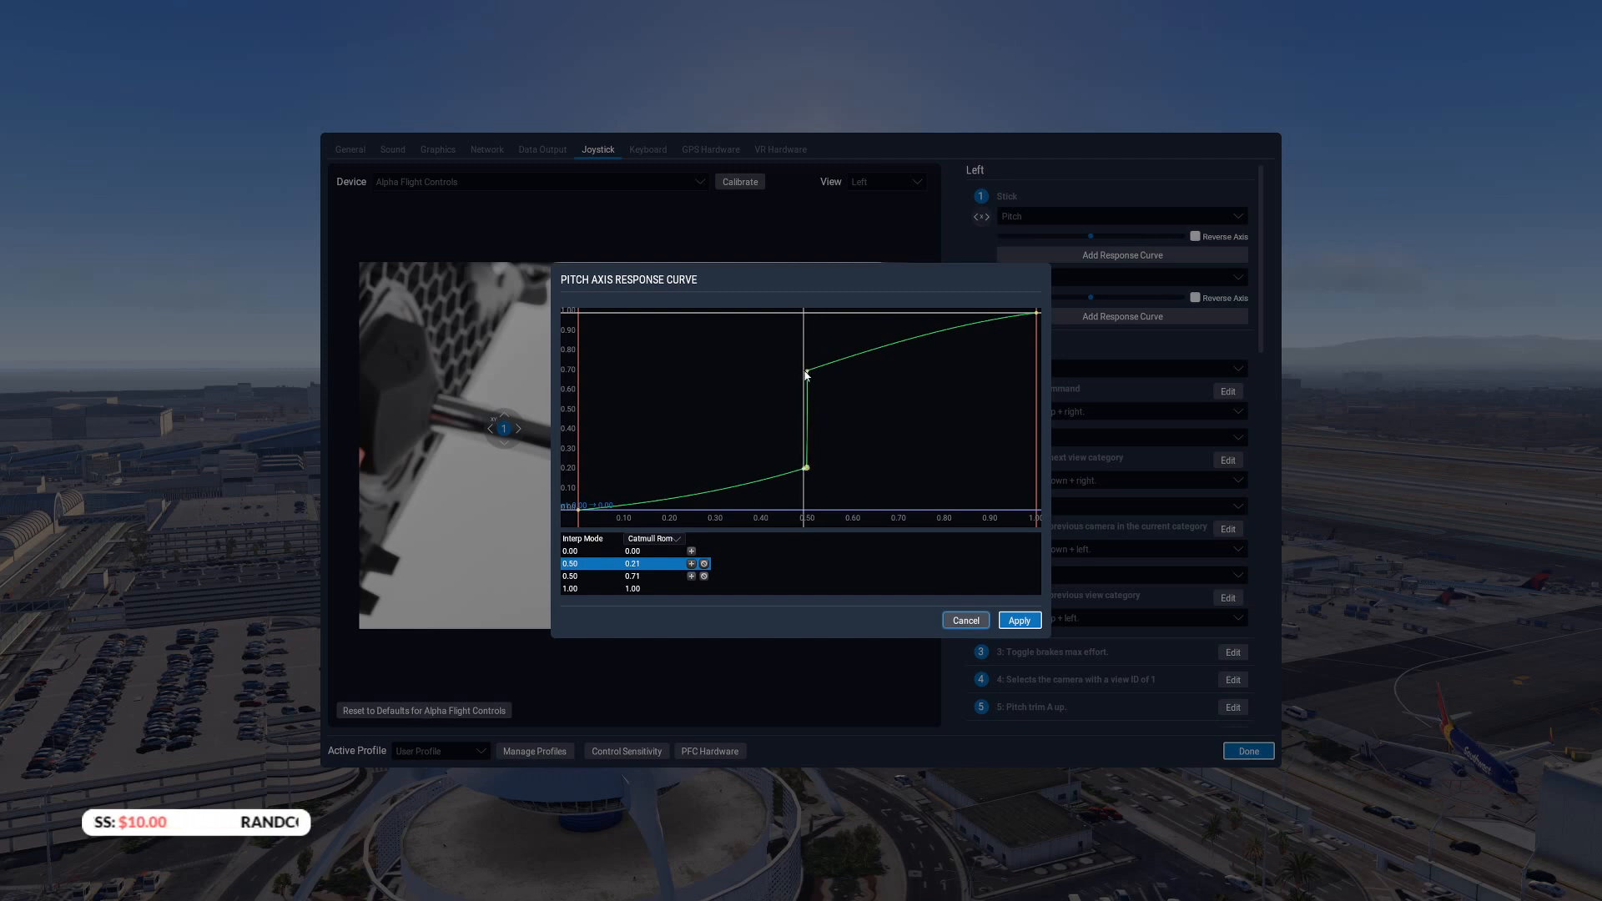
pyautogui.moveTo(808, 370); pyautogui.dragTo(945, 414)
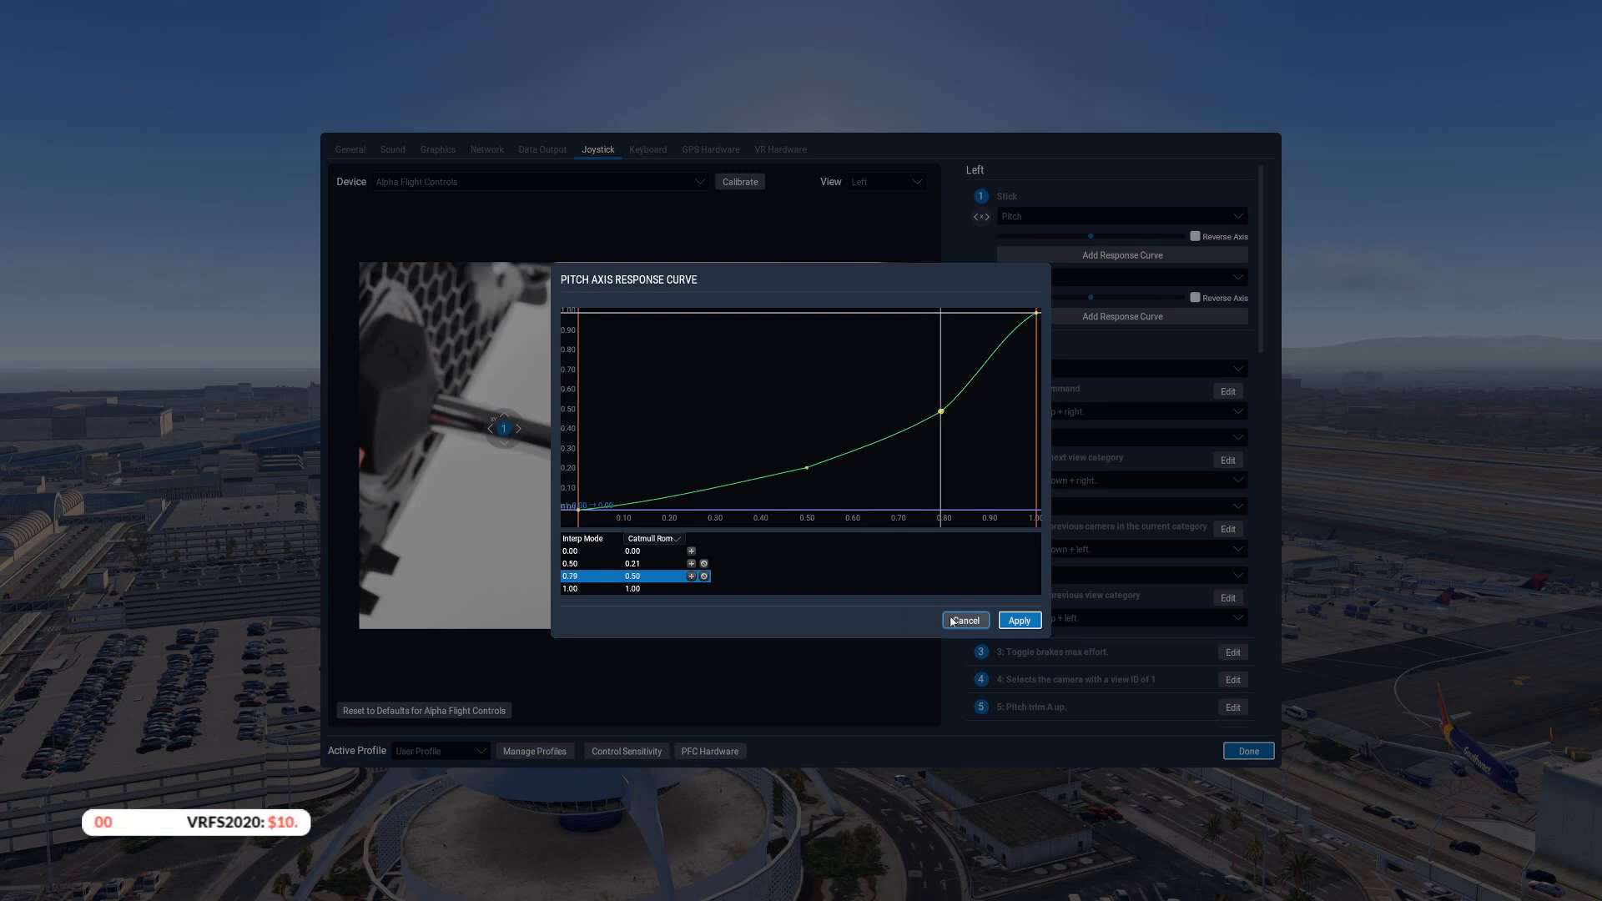
pyautogui.click(968, 622)
pyautogui.click(1109, 256)
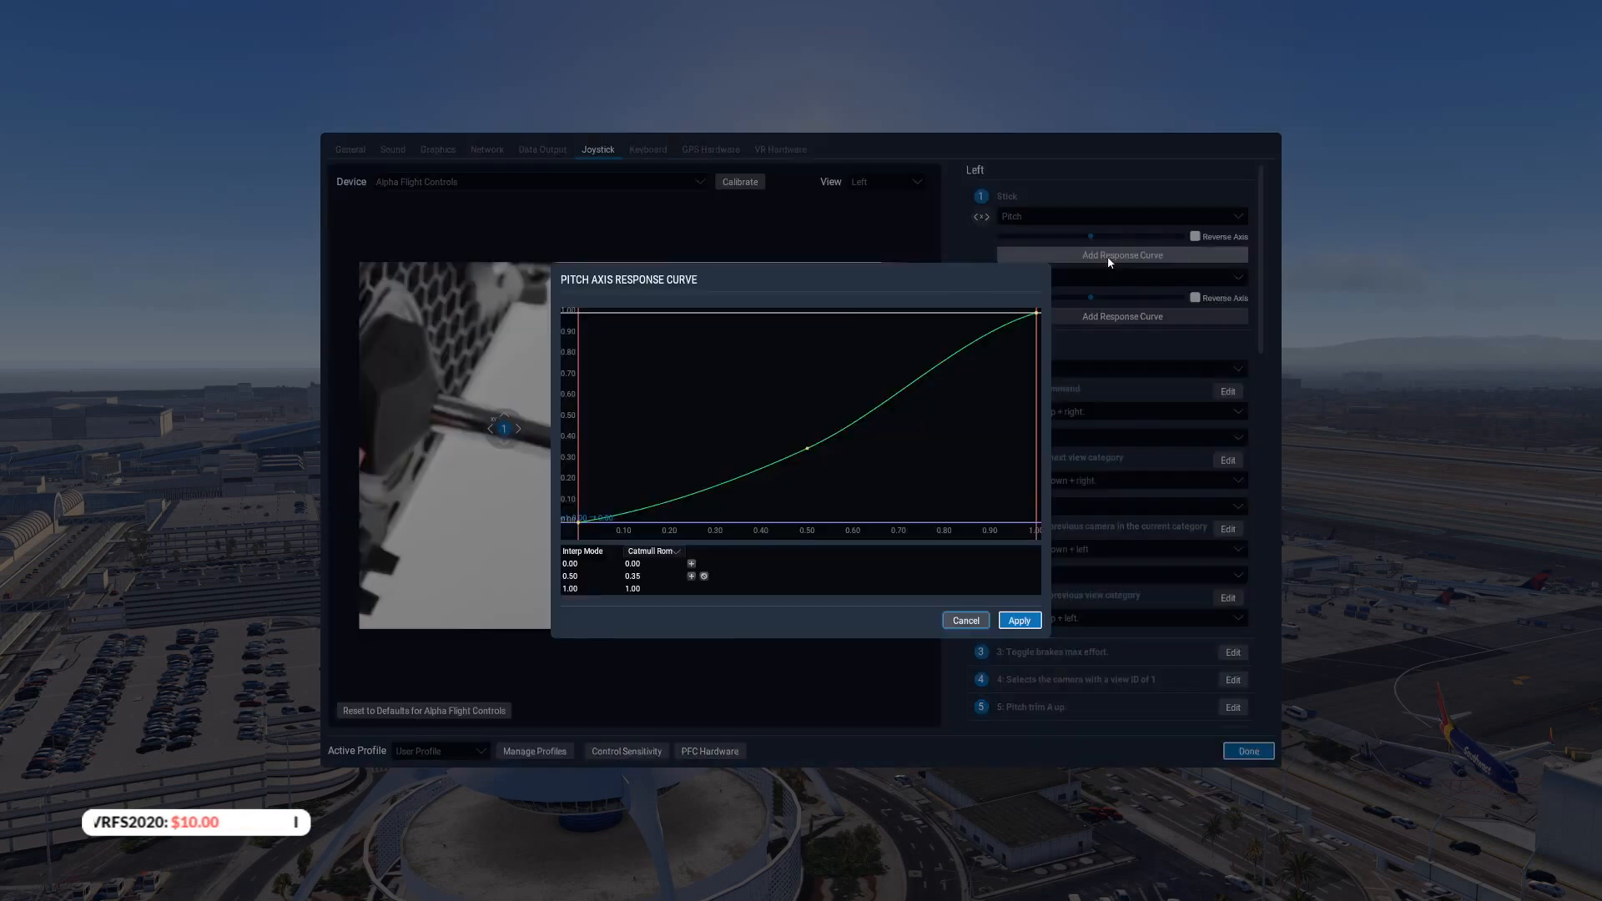
pyautogui.click(965, 621)
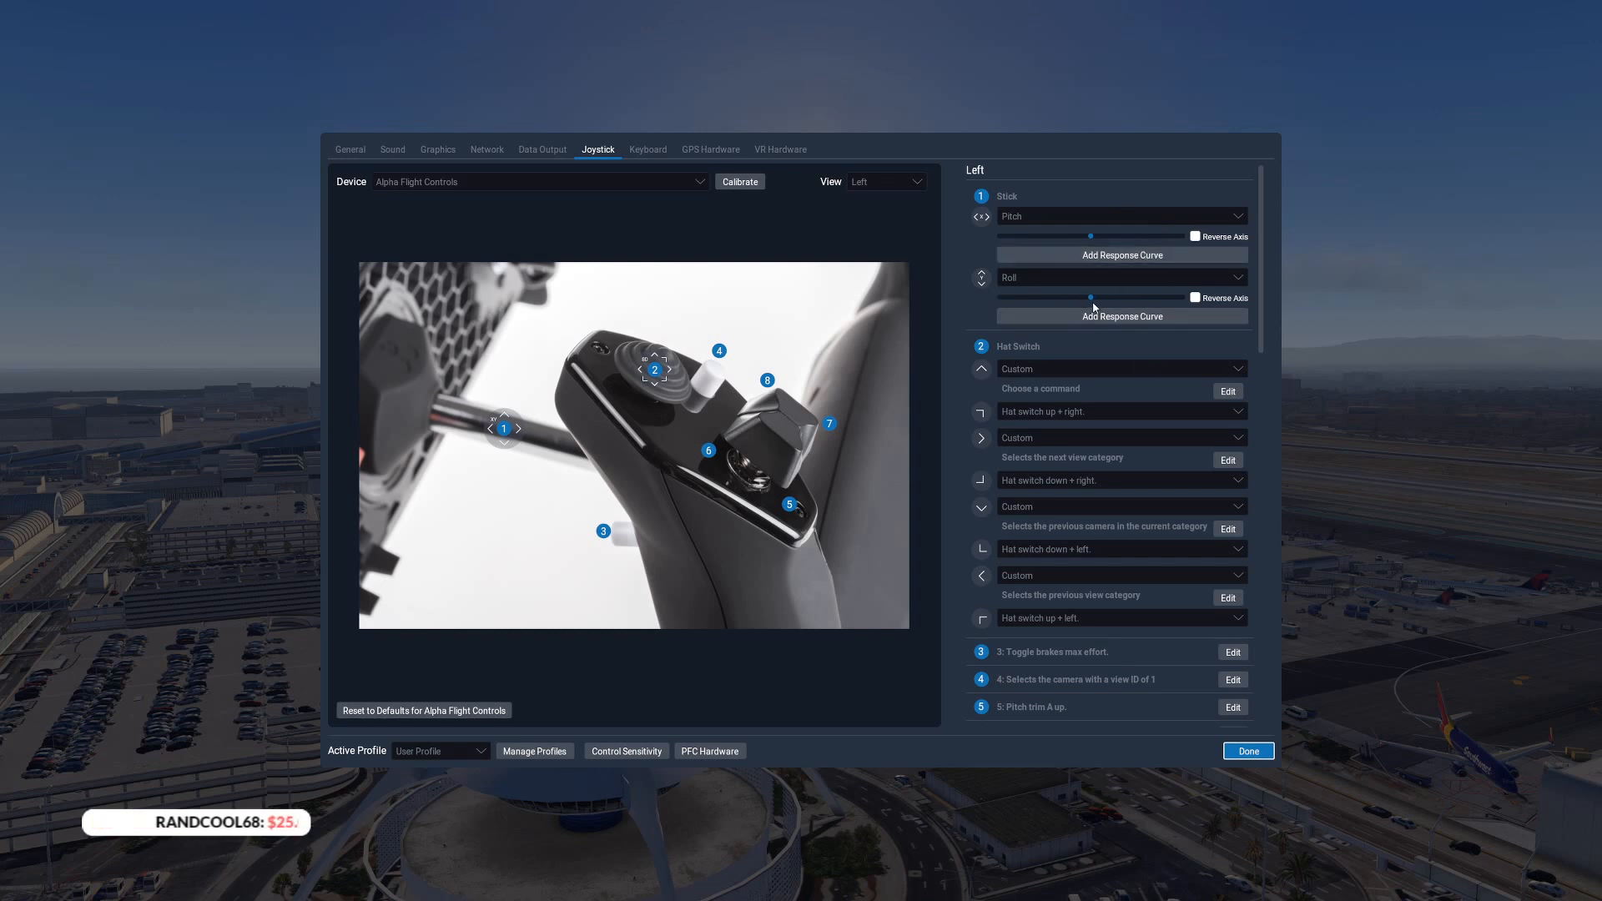
# Review the saved controller profiles and examine which aircraft are associated with them, including the UH1 profile
pyautogui.click(422, 755)
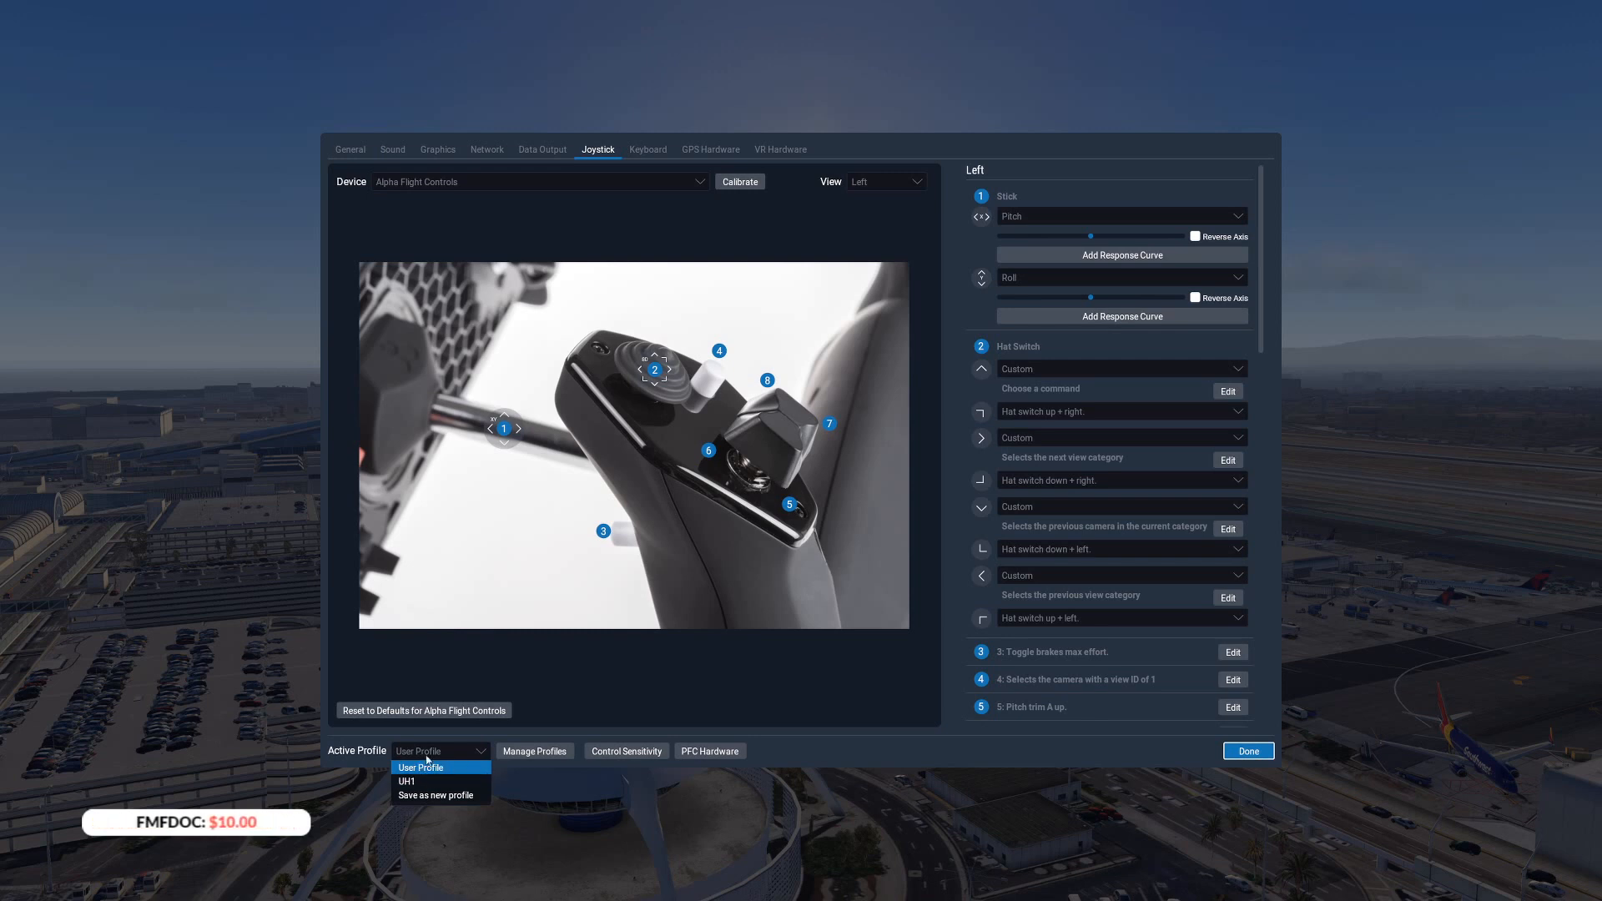
pyautogui.click(361, 752)
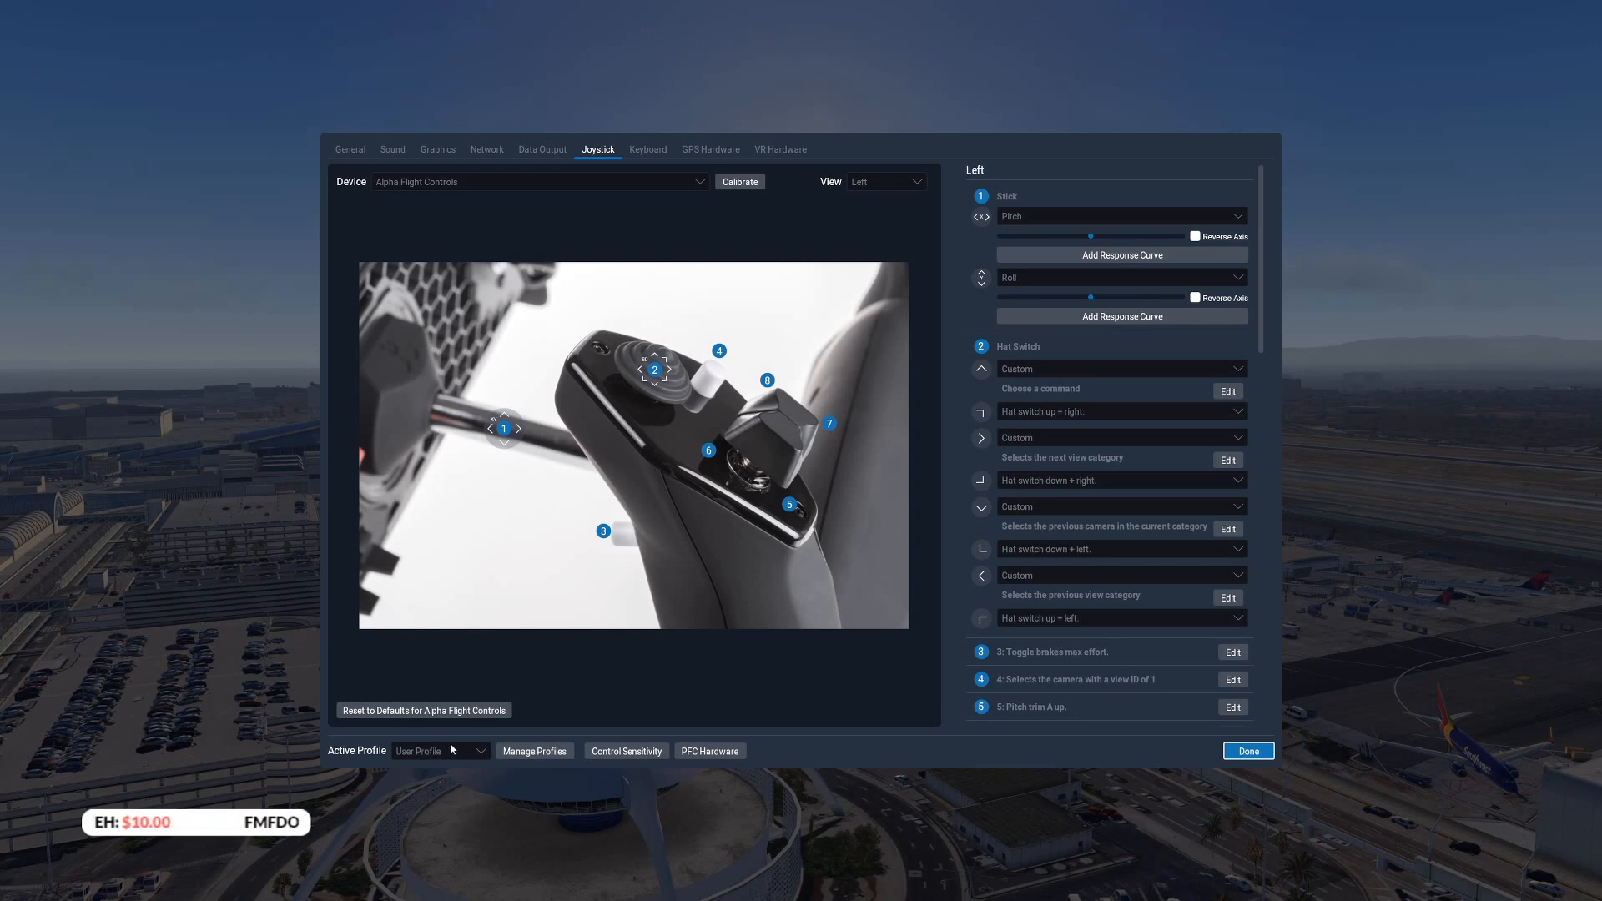
pyautogui.click(451, 750)
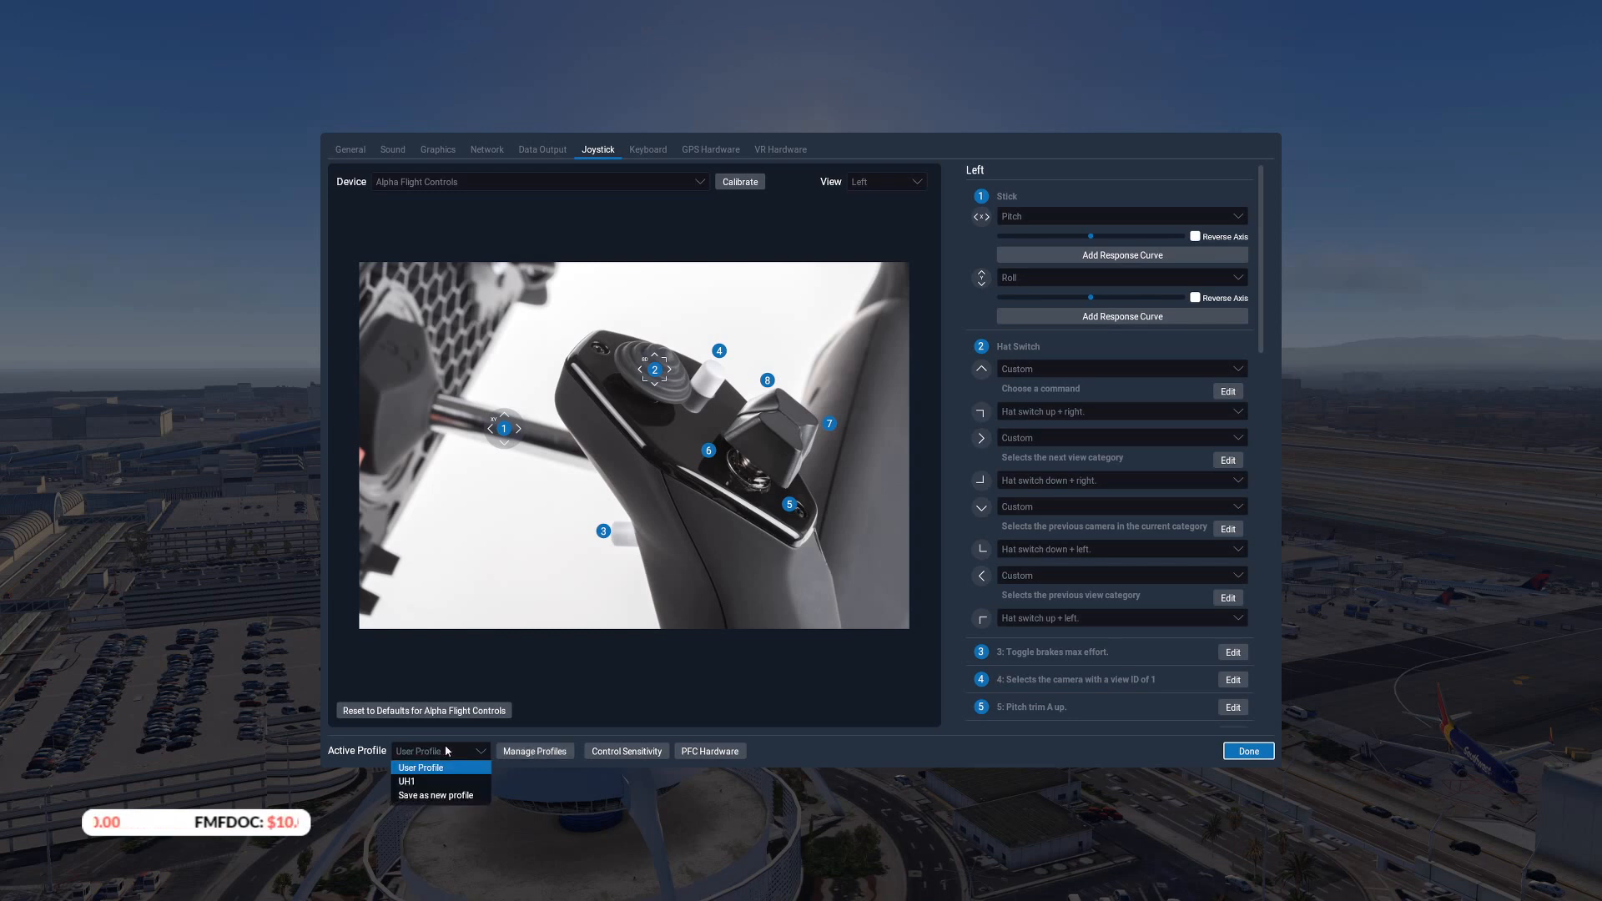
pyautogui.click(535, 751)
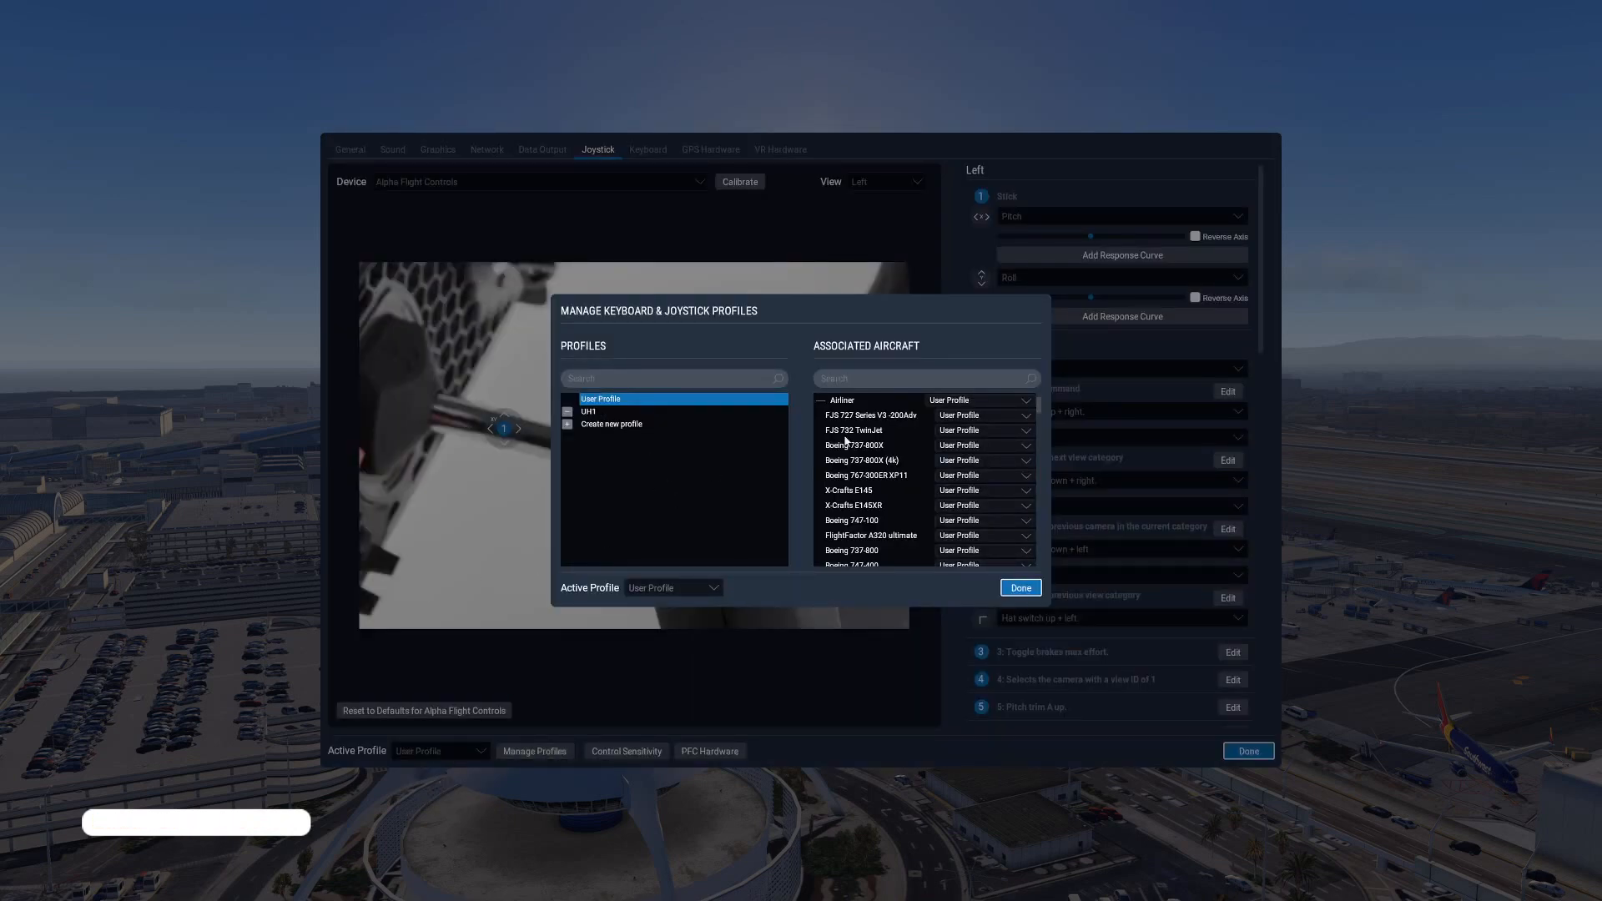
pyautogui.click(587, 415)
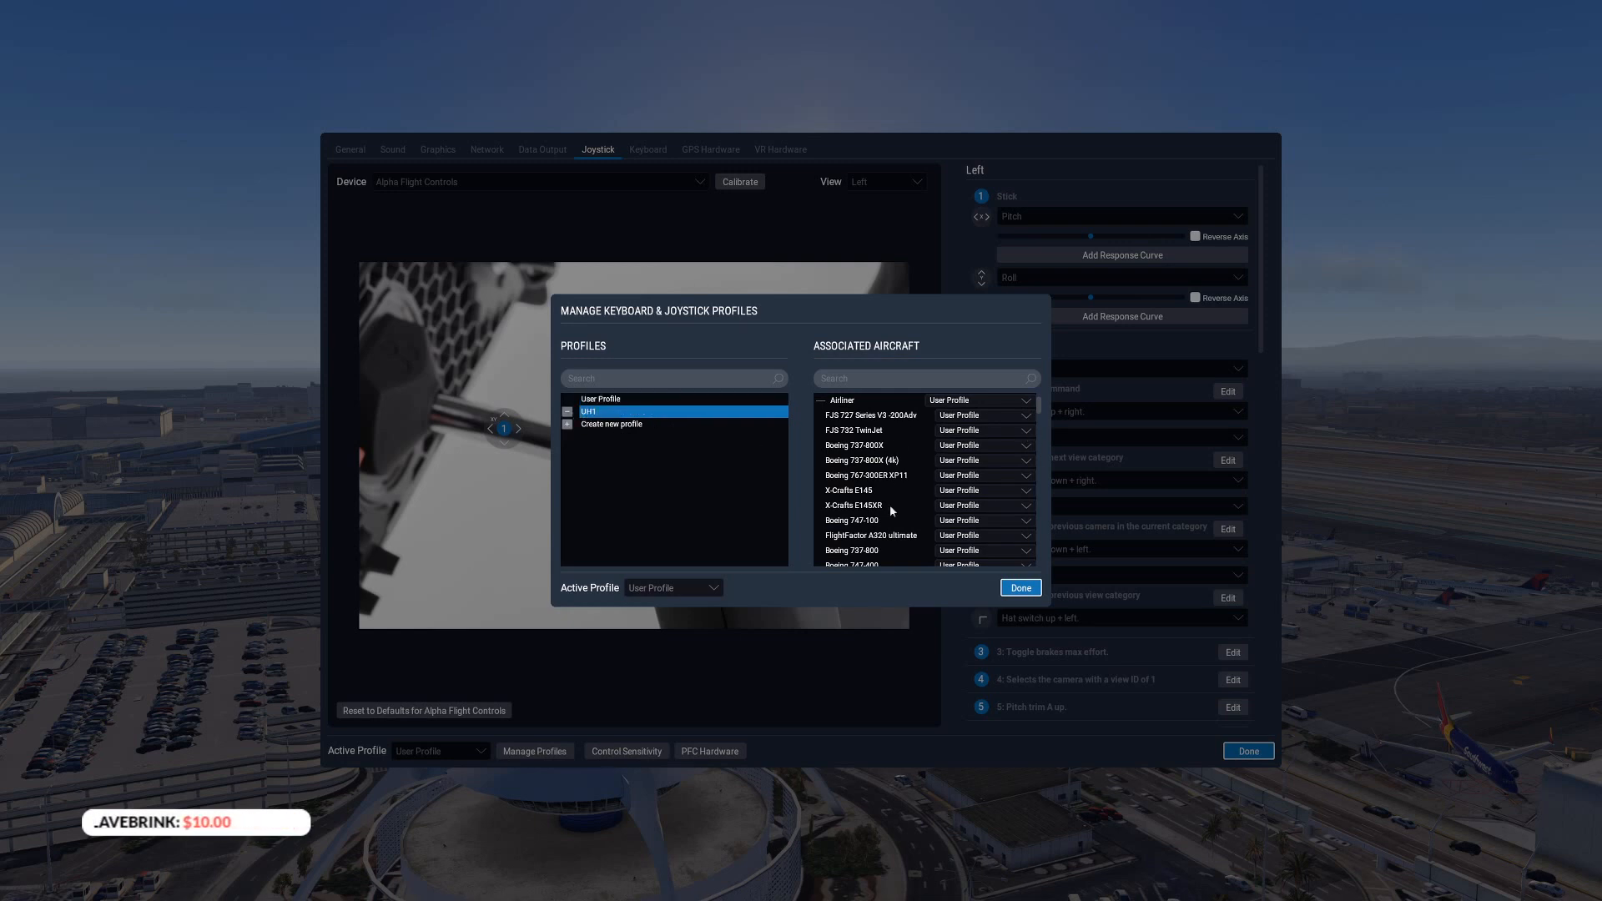
pyautogui.moveTo(1037, 403)
pyautogui.mouseDown()
pyautogui.moveTo(1033, 557)
pyautogui.moveTo(1045, 393)
pyautogui.mouseUp()
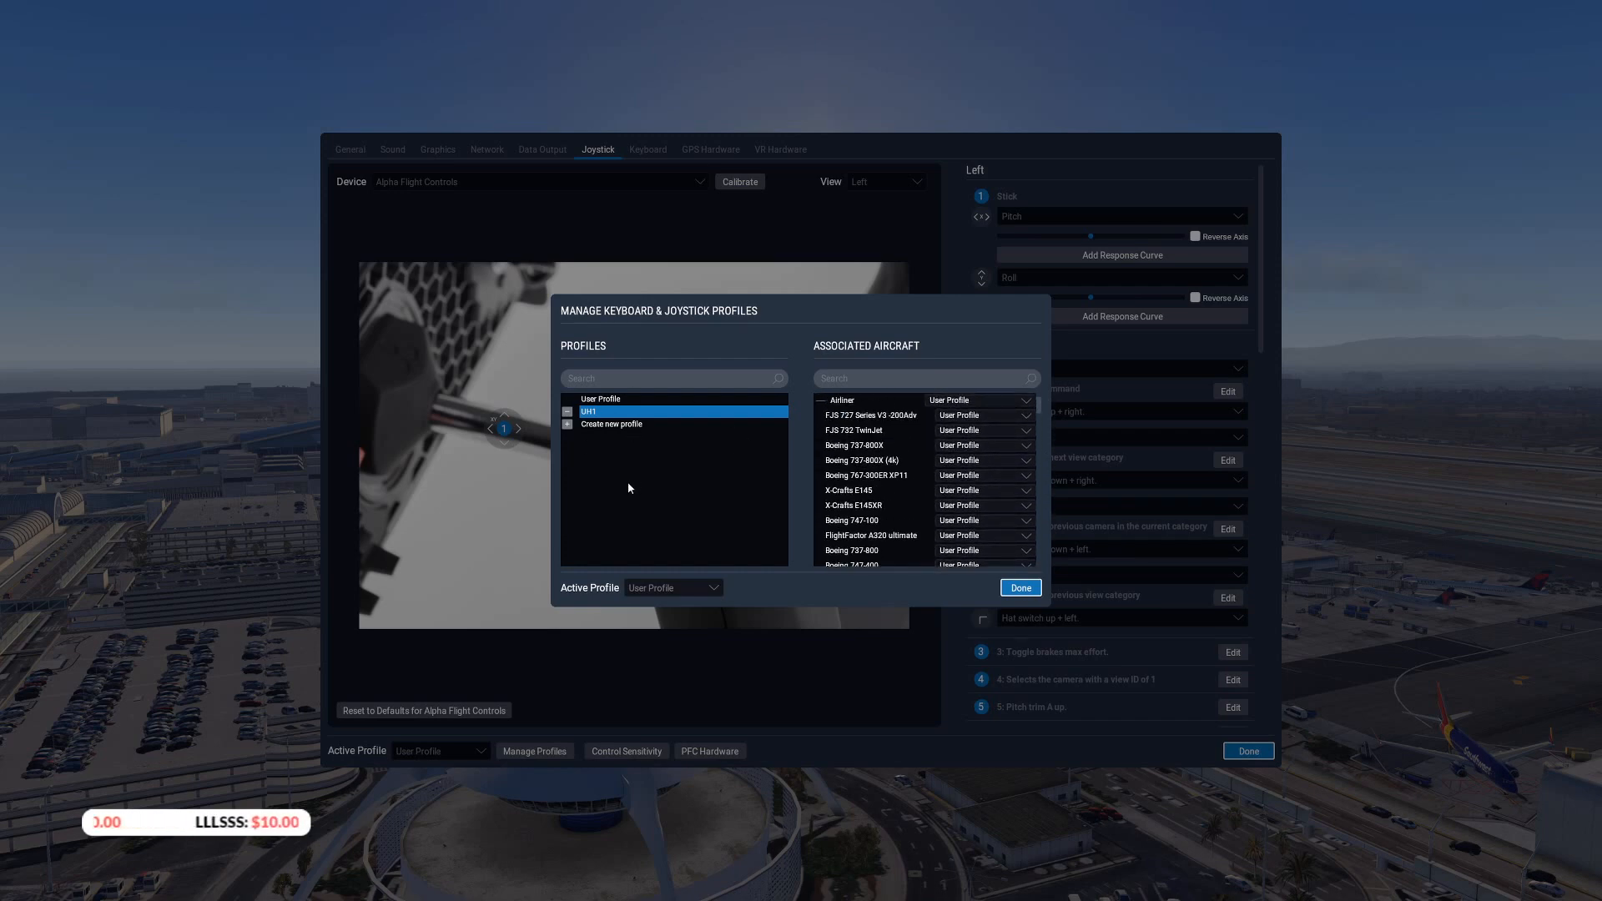
pyautogui.click(1021, 589)
# Save the current joystick configuration as a new profile named GA
pyautogui.click(440, 751)
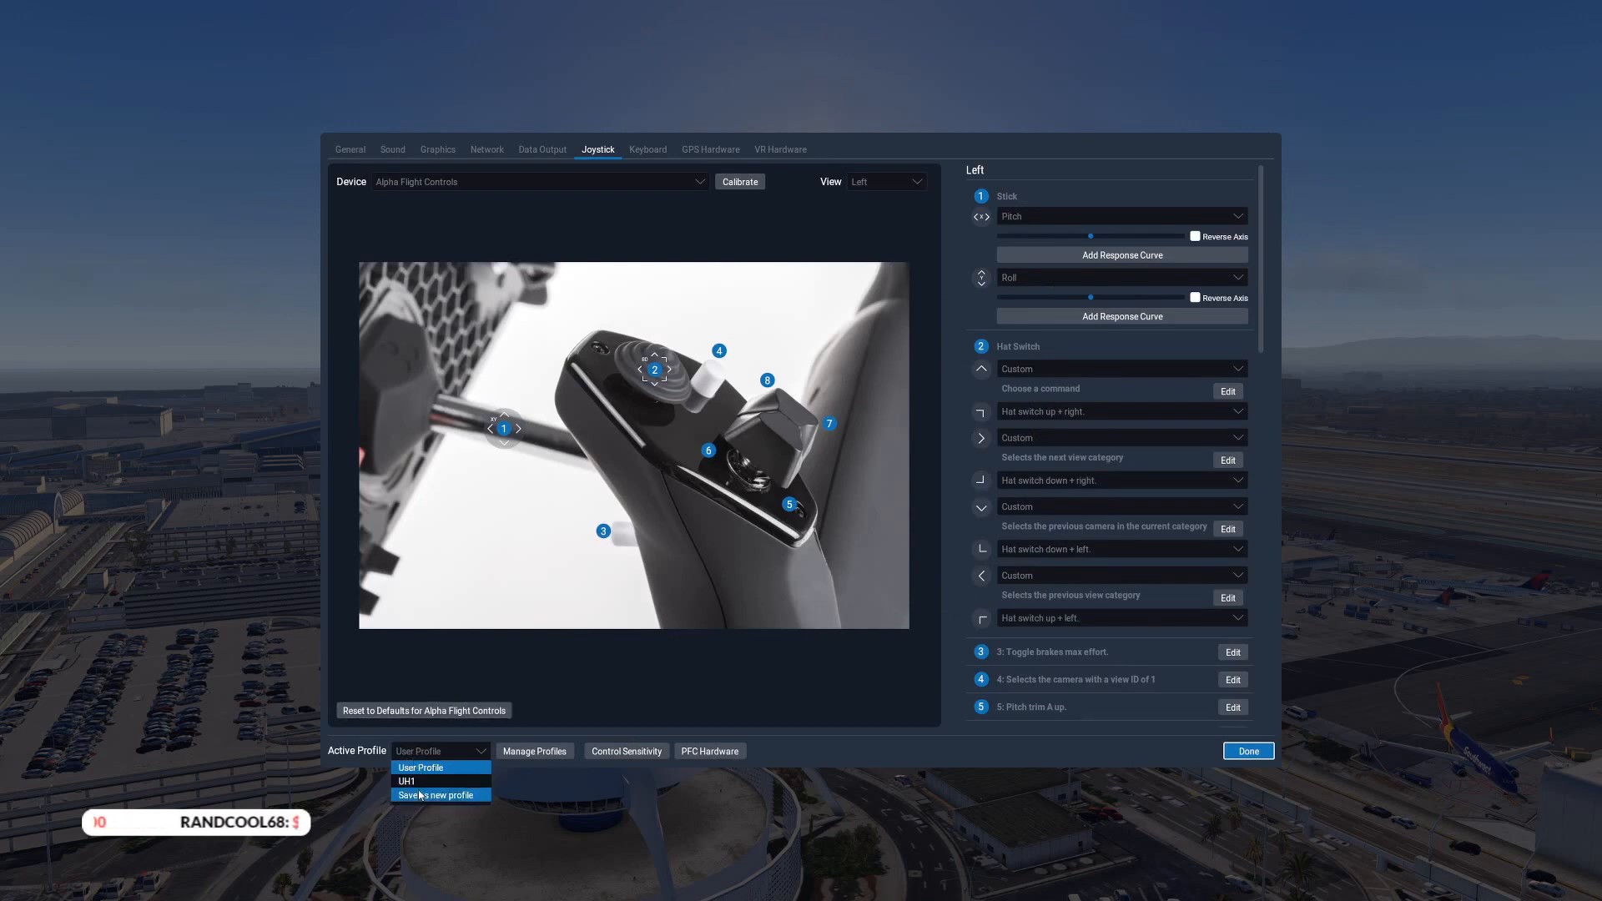
pyautogui.click(426, 789)
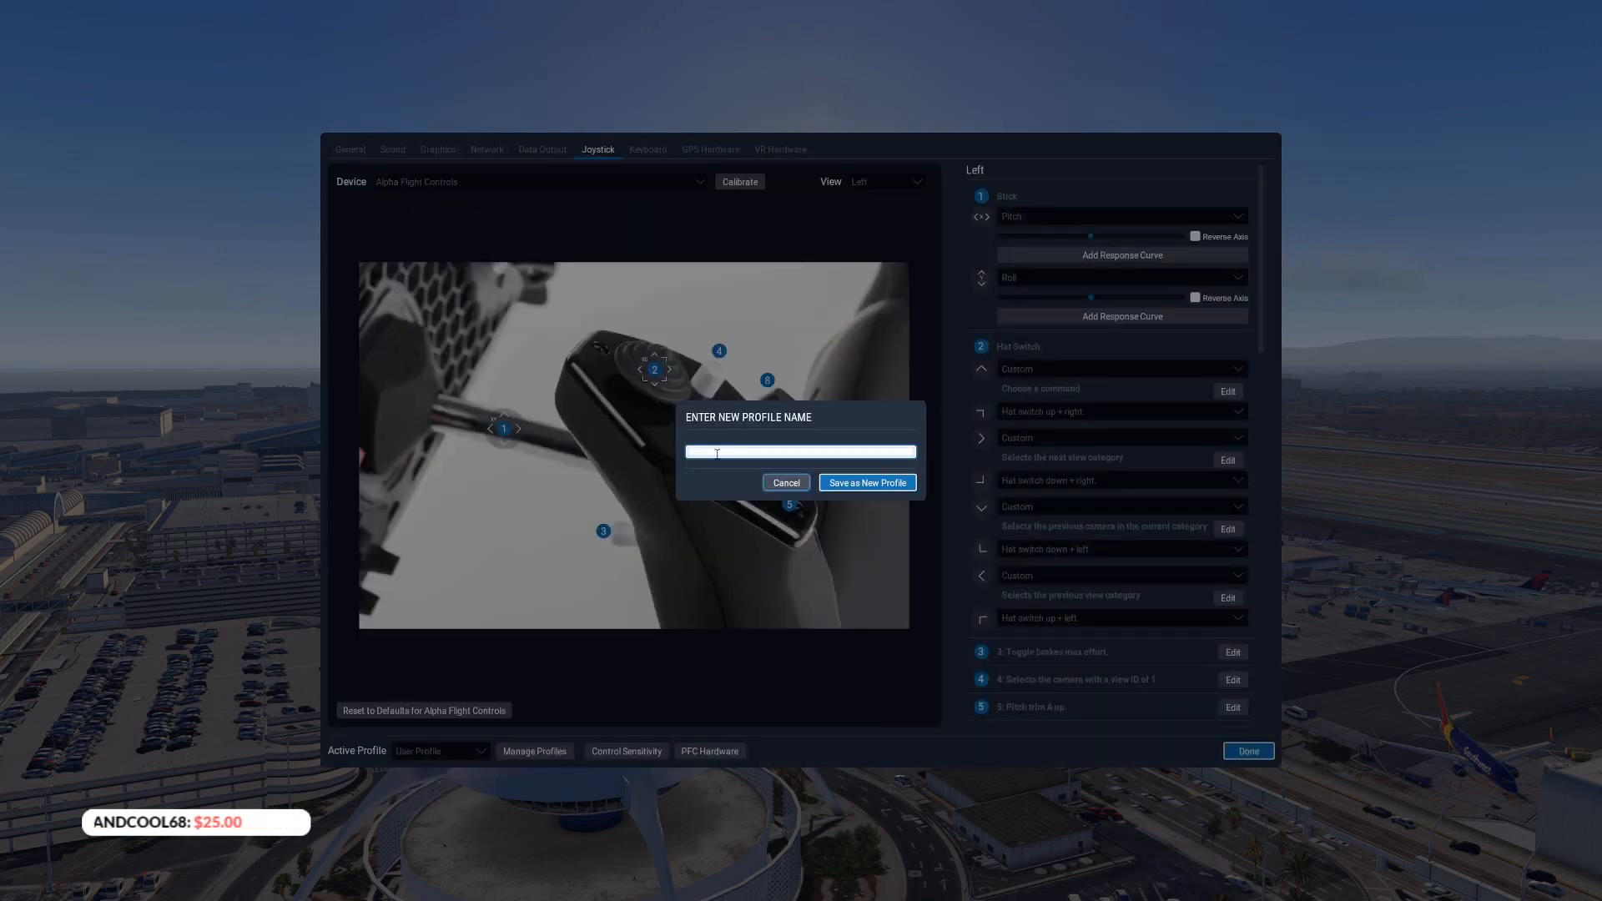
pyautogui.write('GA')
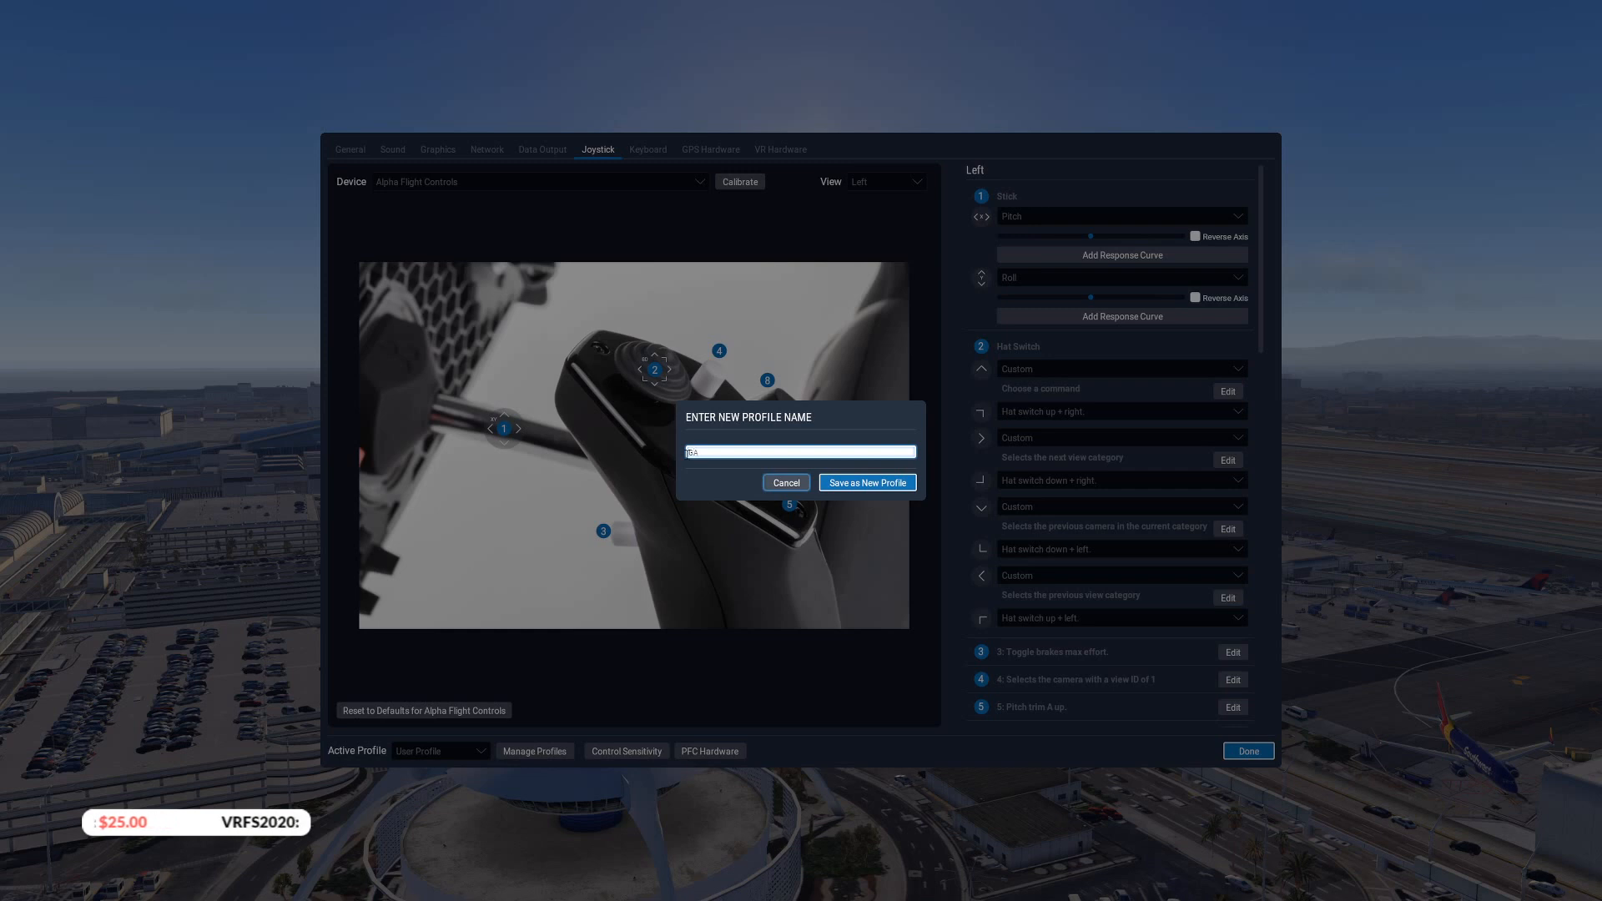
pyautogui.press('Return')
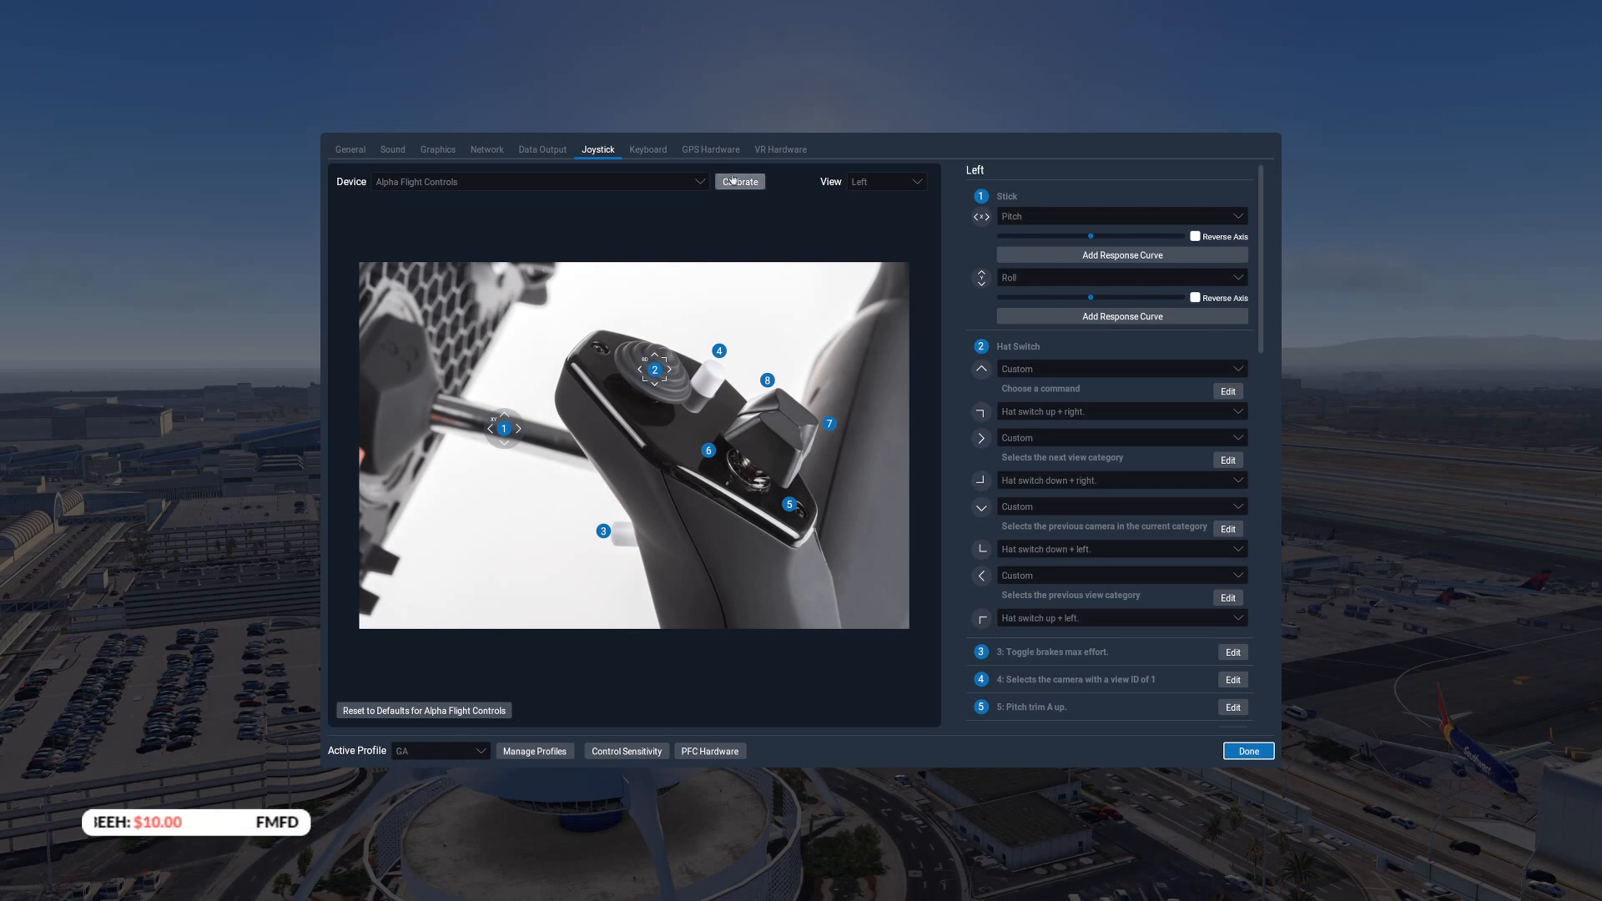
# Assign Mixture to axis 1 of the HOTAS Warthog Throttle and close the settings
pyautogui.click(539, 181)
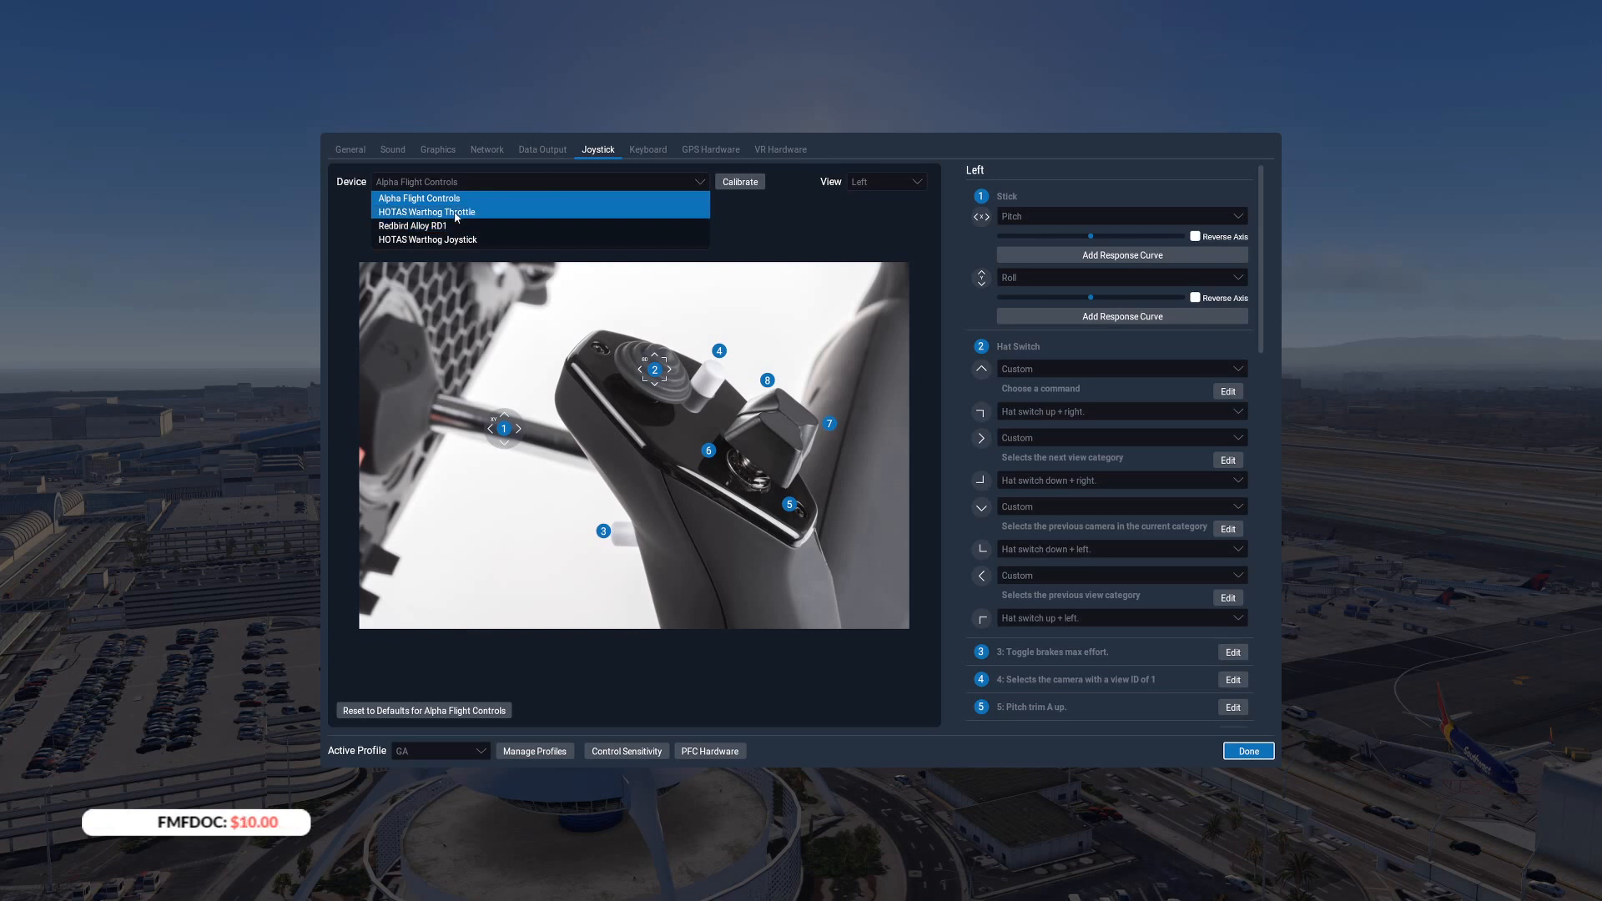
pyautogui.click(540, 212)
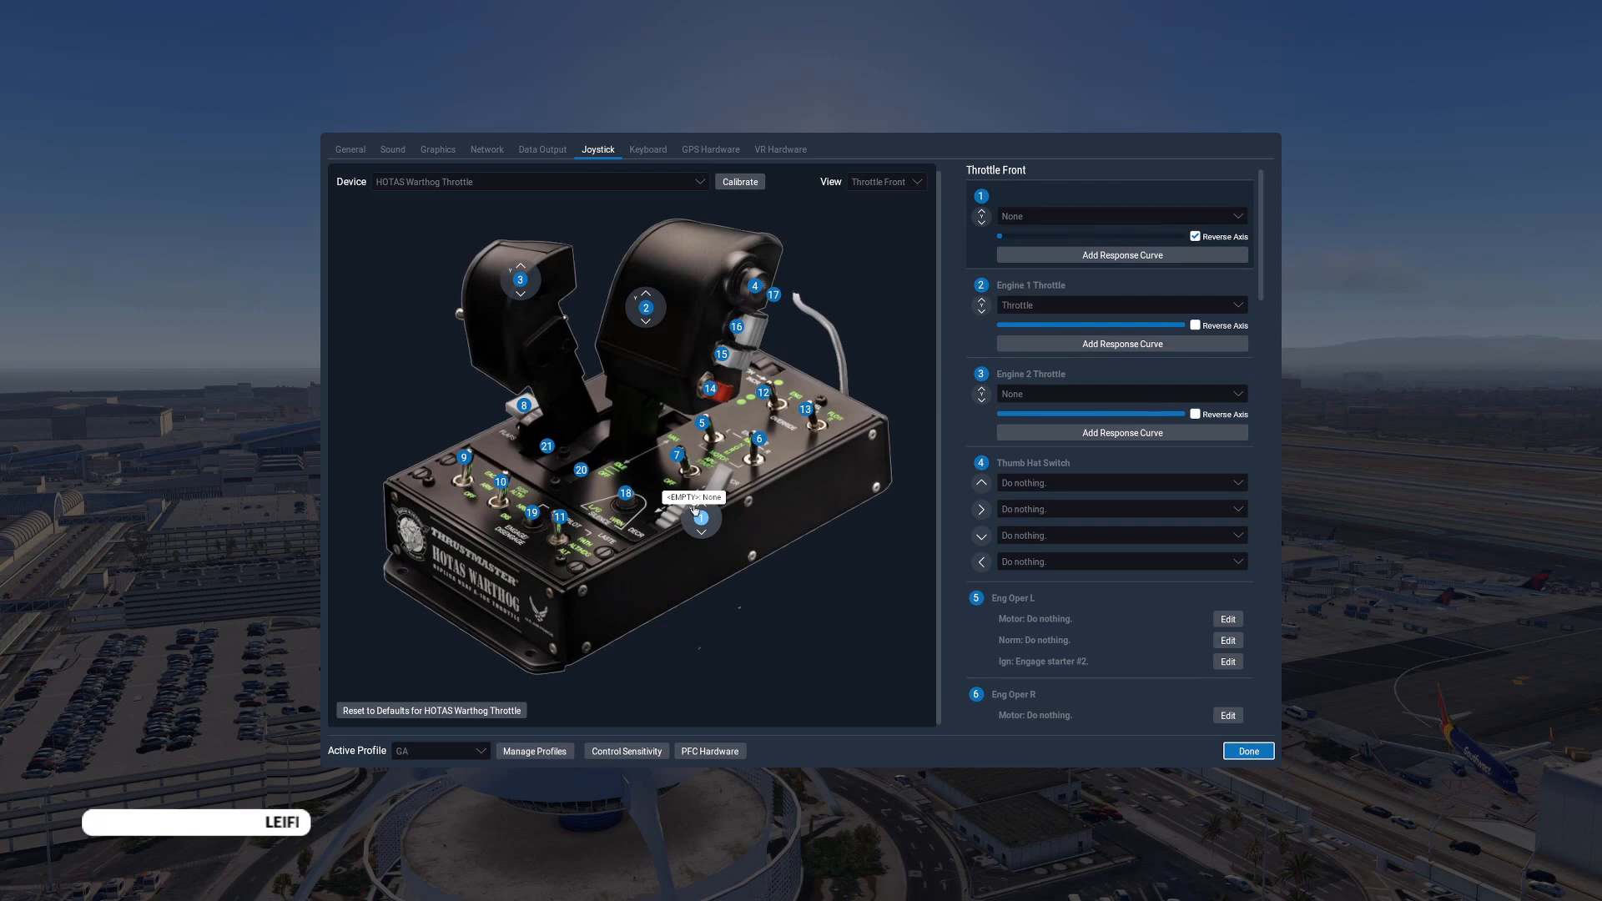
pyautogui.click(1043, 216)
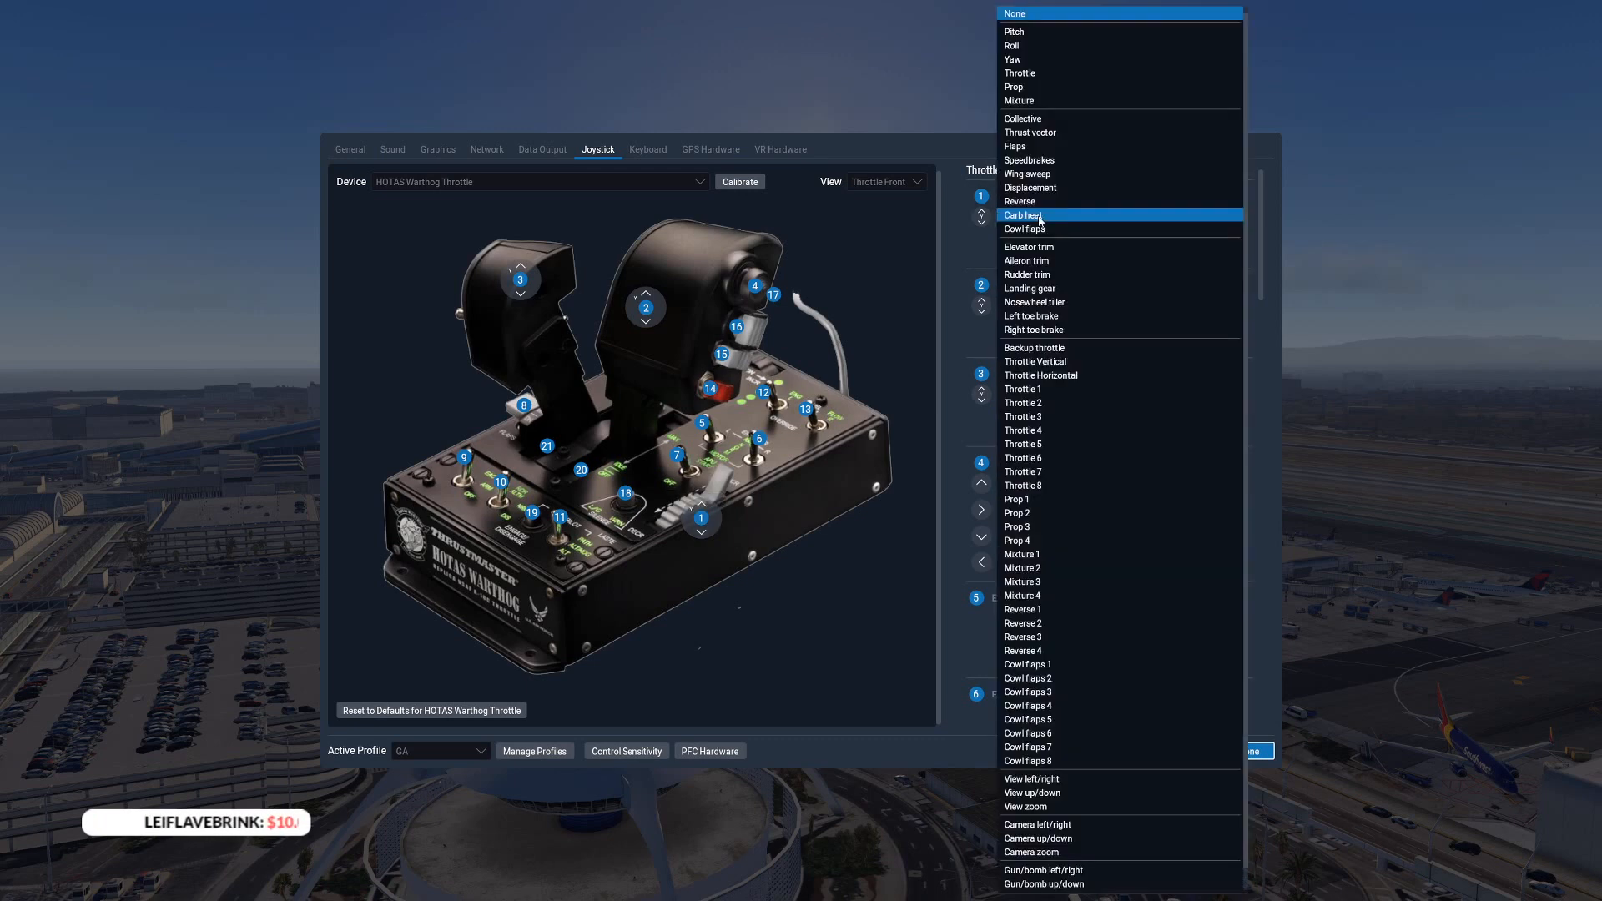
pyautogui.click(1020, 101)
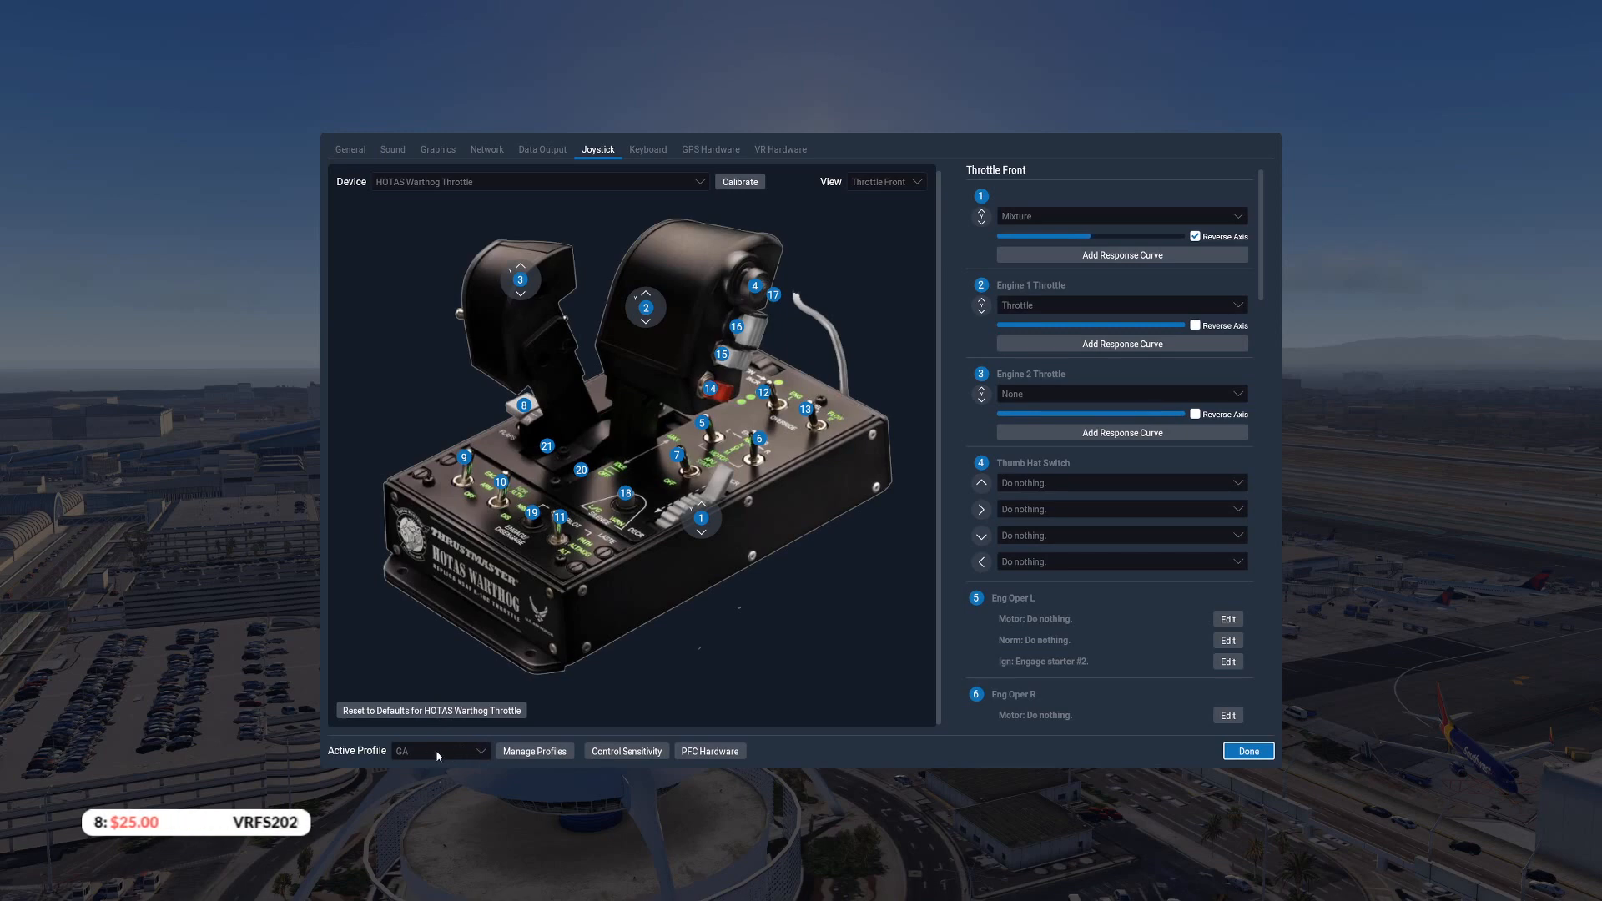
pyautogui.click(1249, 751)
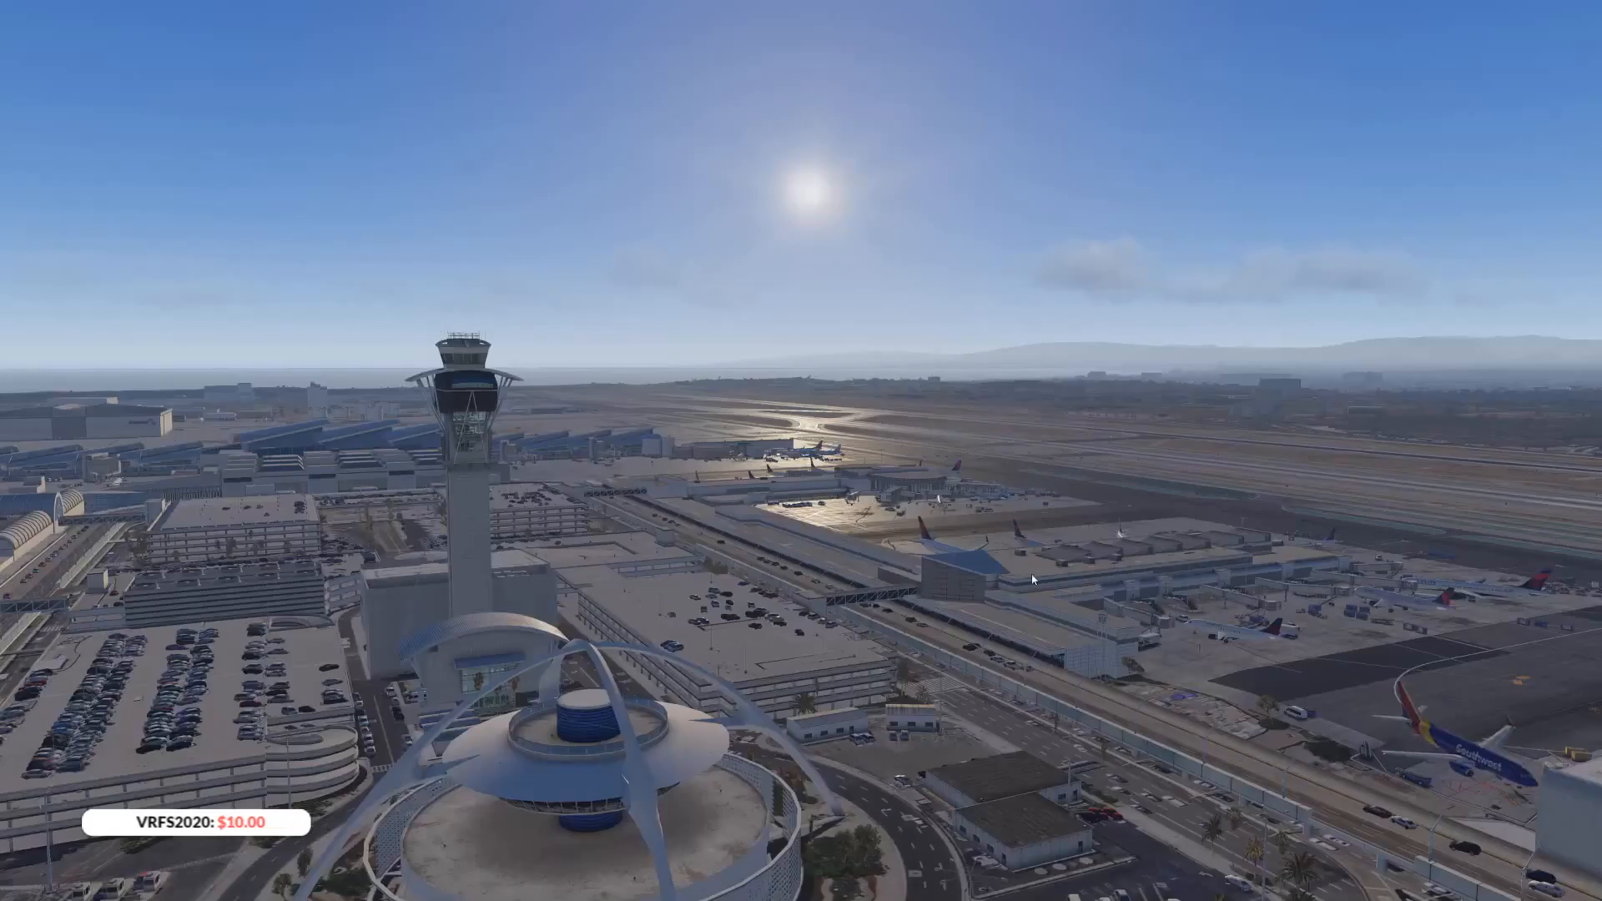
# Reopen the settings and compare the throttle axis assignments of User Profile and GA, ending with GA active
pyautogui.click(1574, 10)
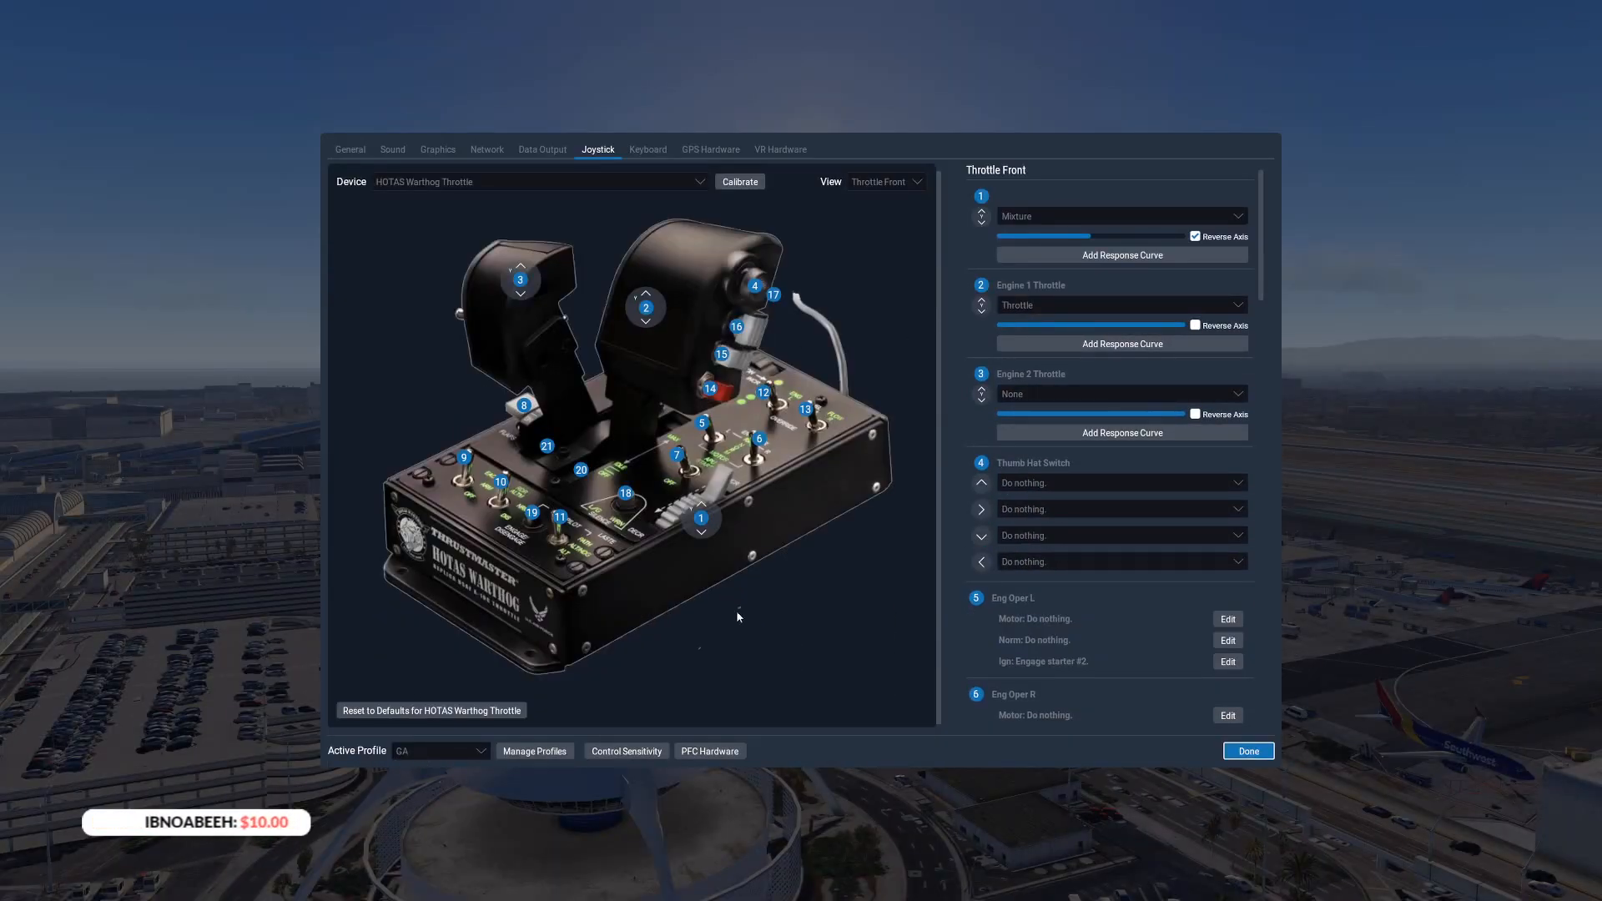
pyautogui.click(454, 752)
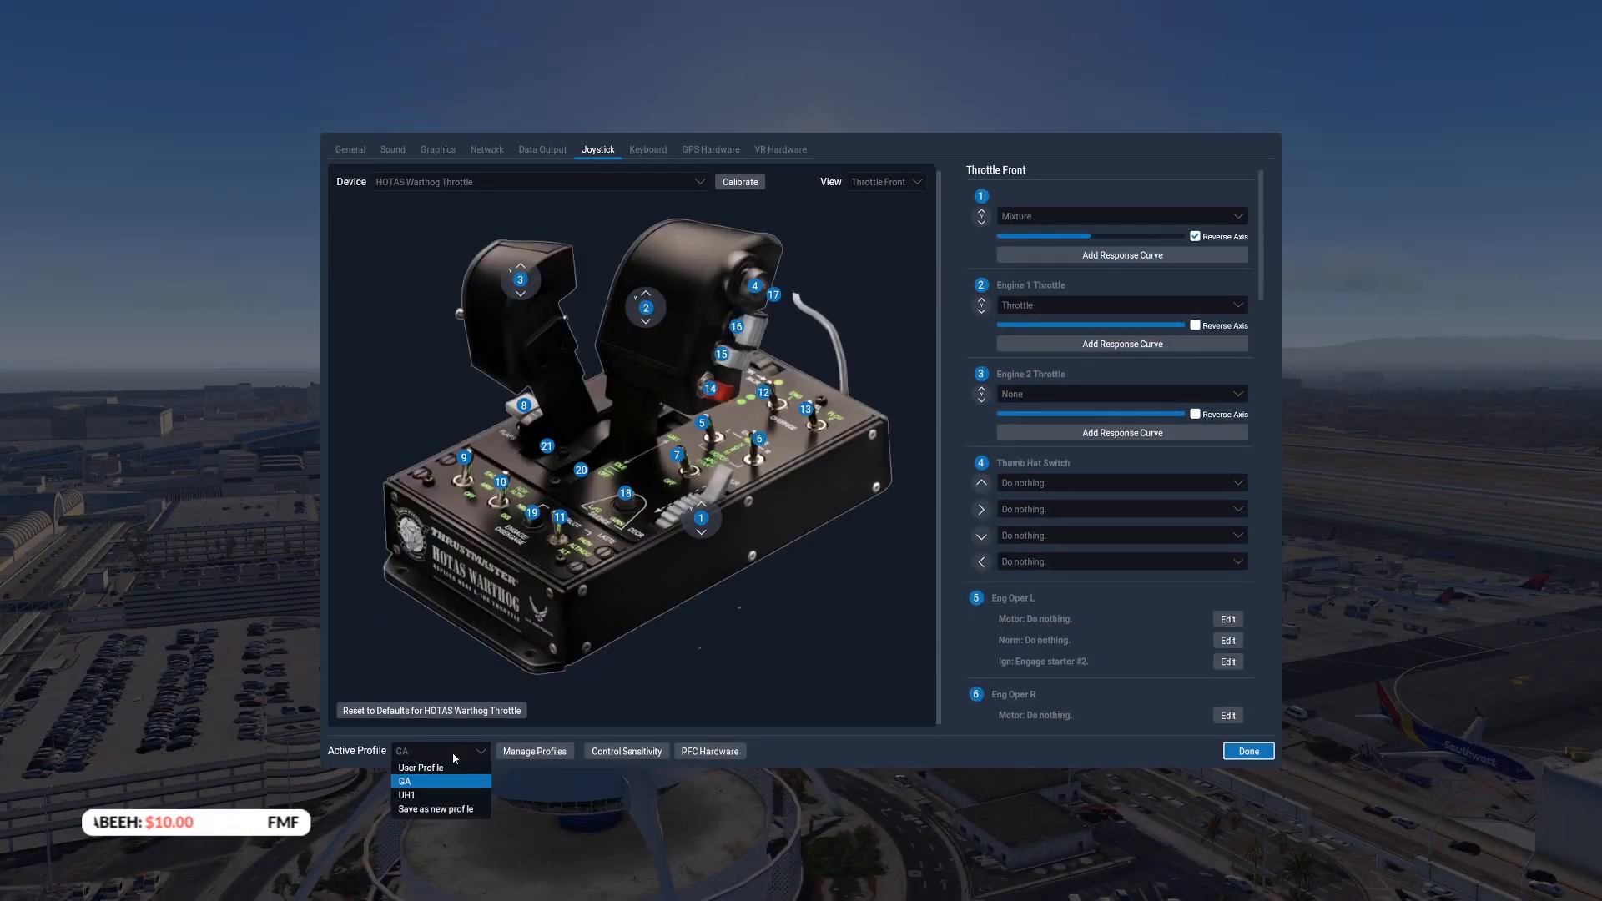
pyautogui.click(440, 767)
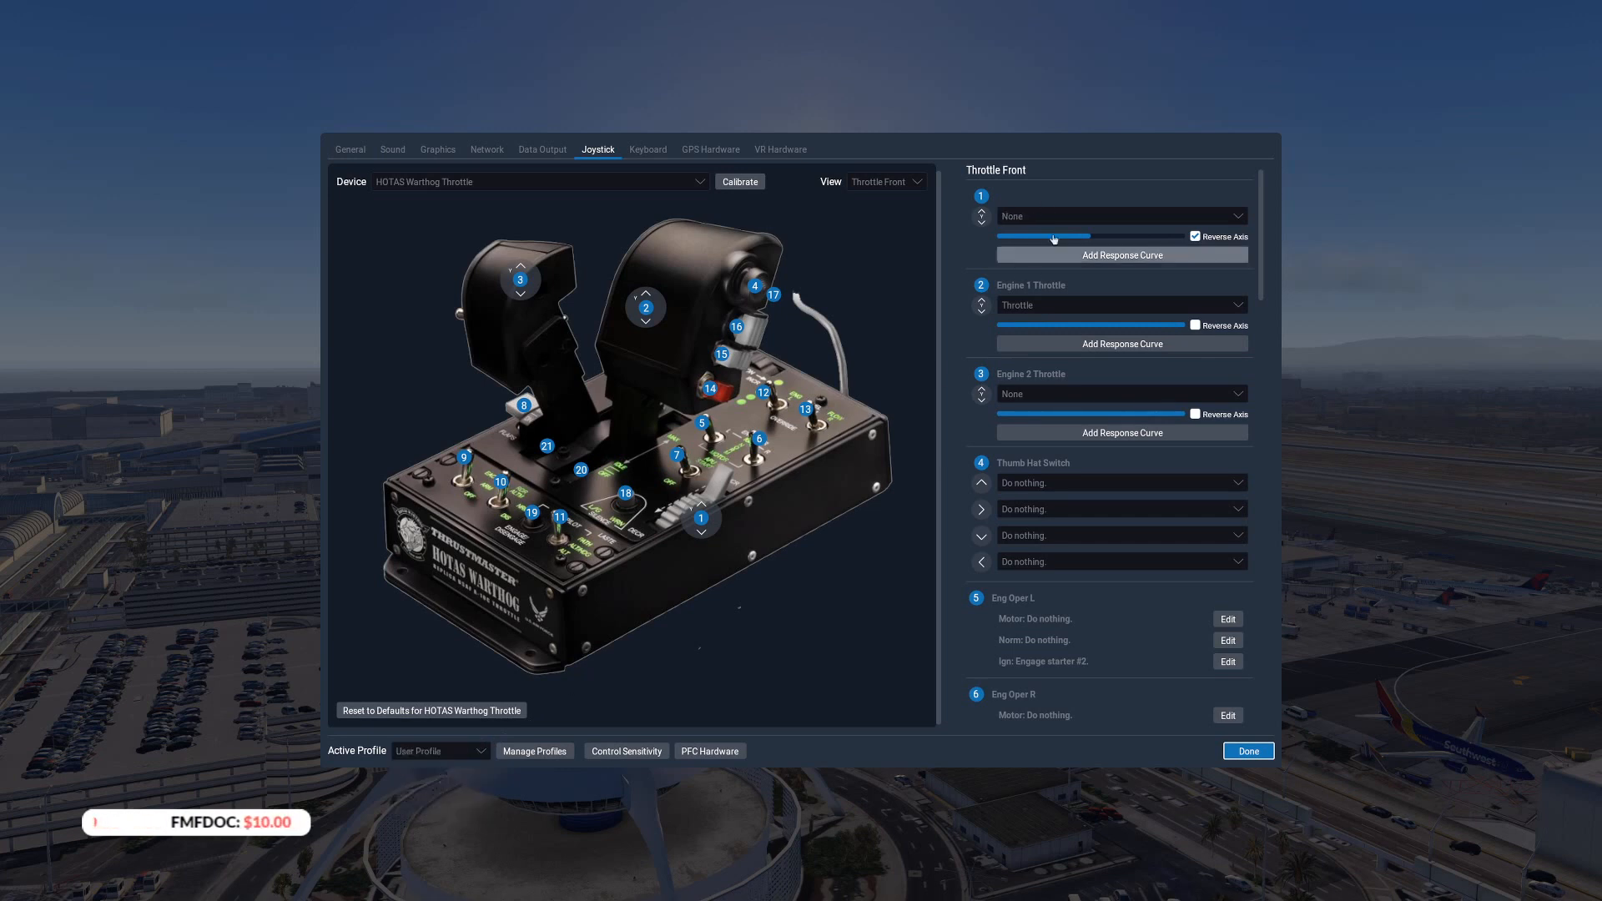
pyautogui.click(422, 753)
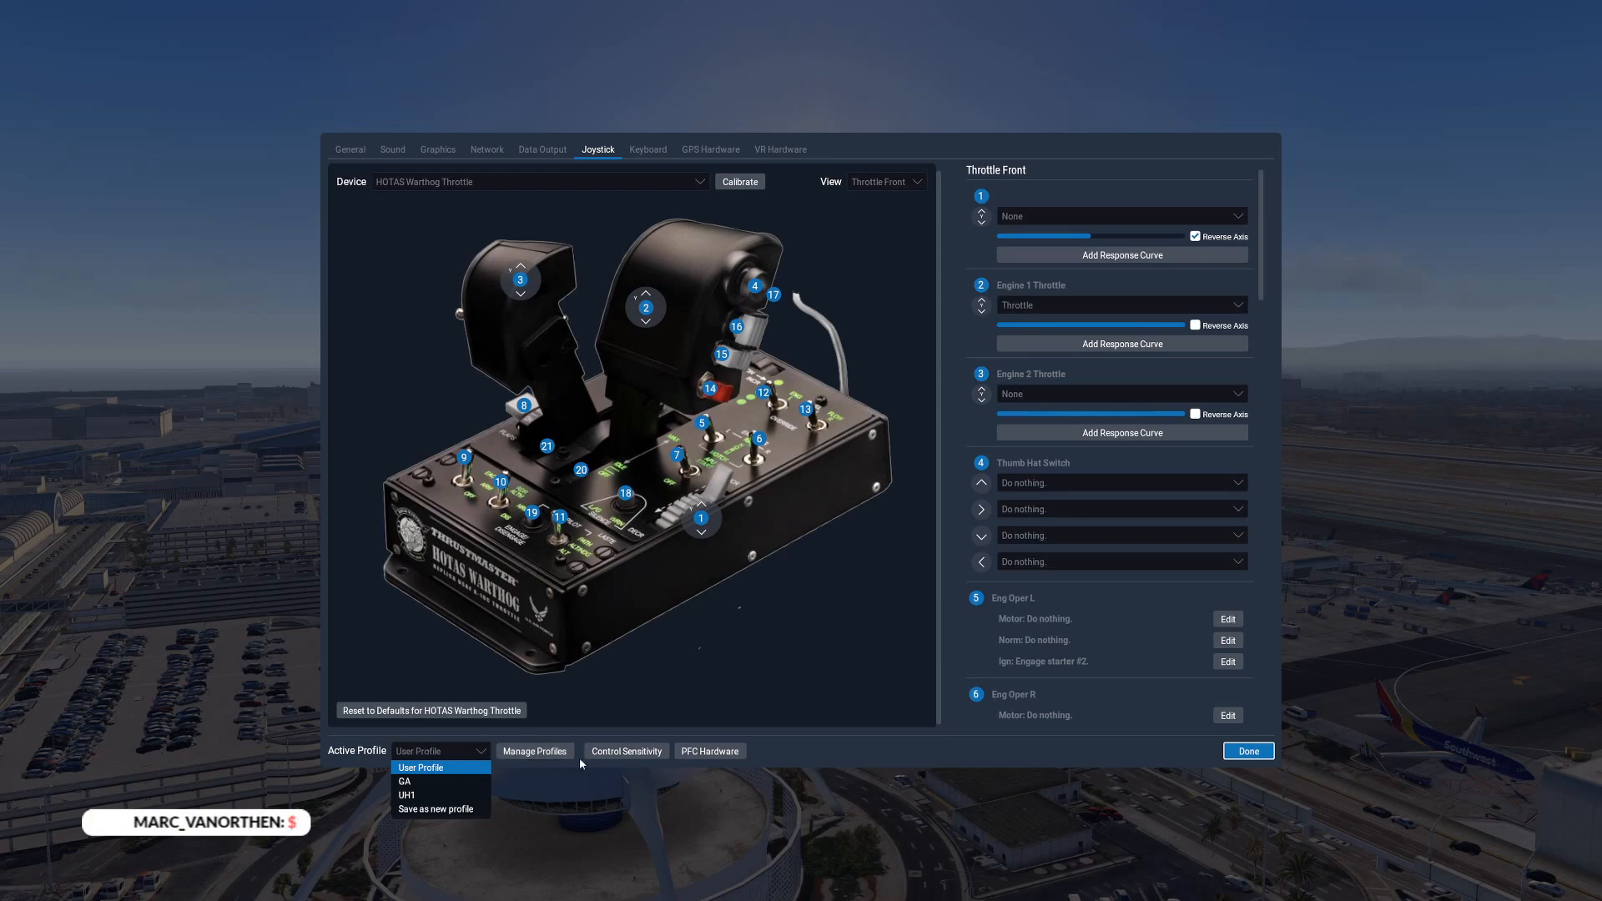
pyautogui.click(427, 751)
pyautogui.click(425, 752)
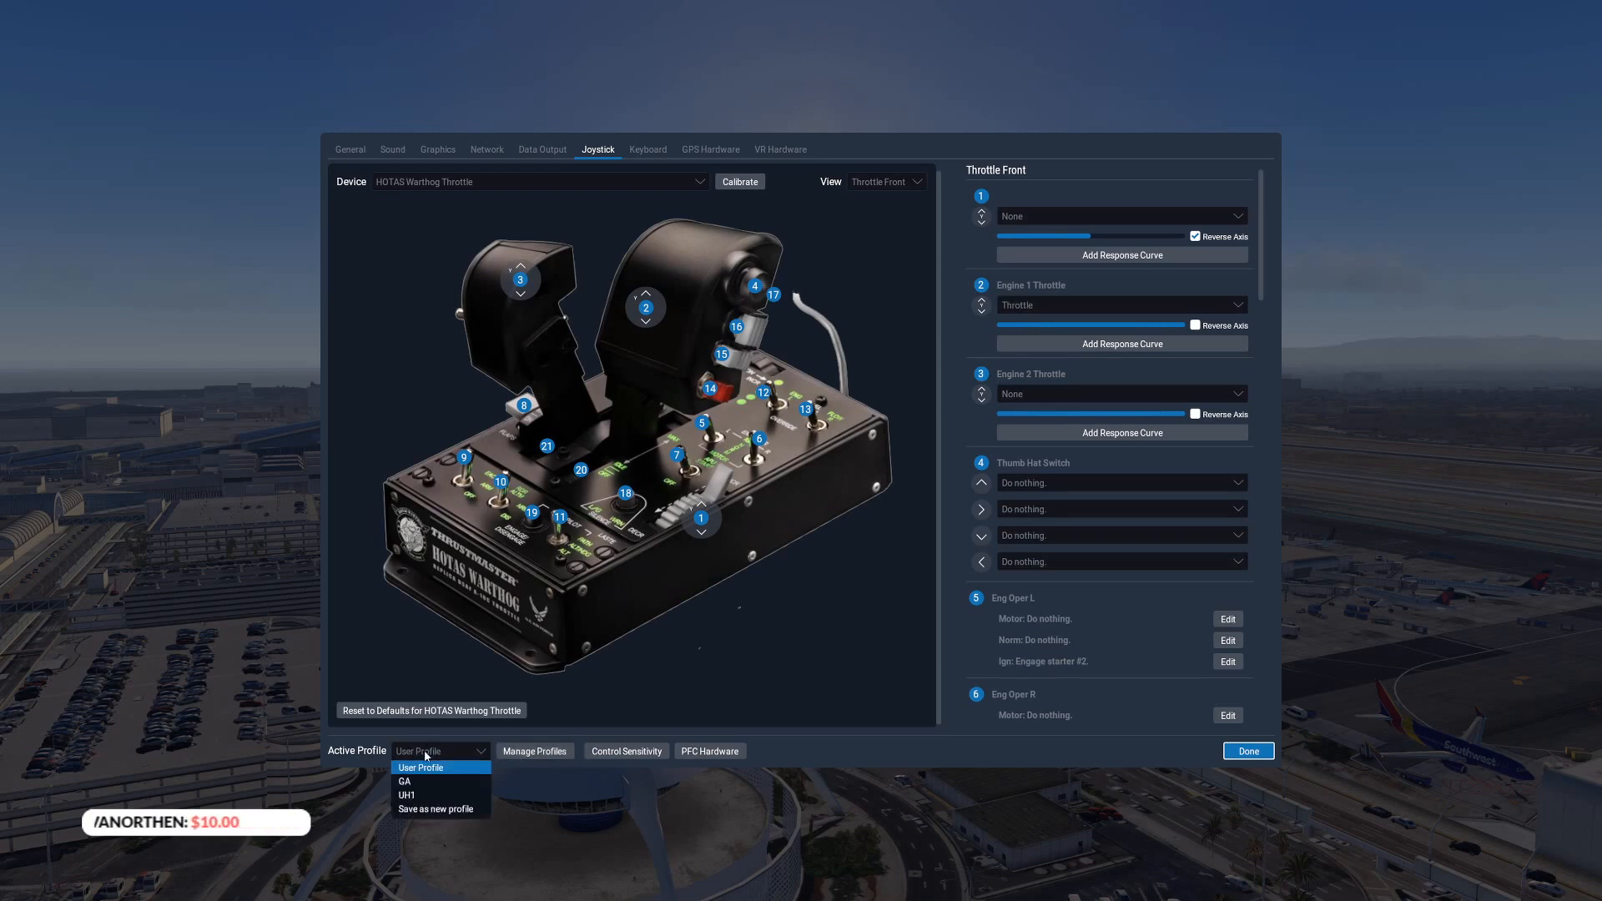
pyautogui.click(417, 781)
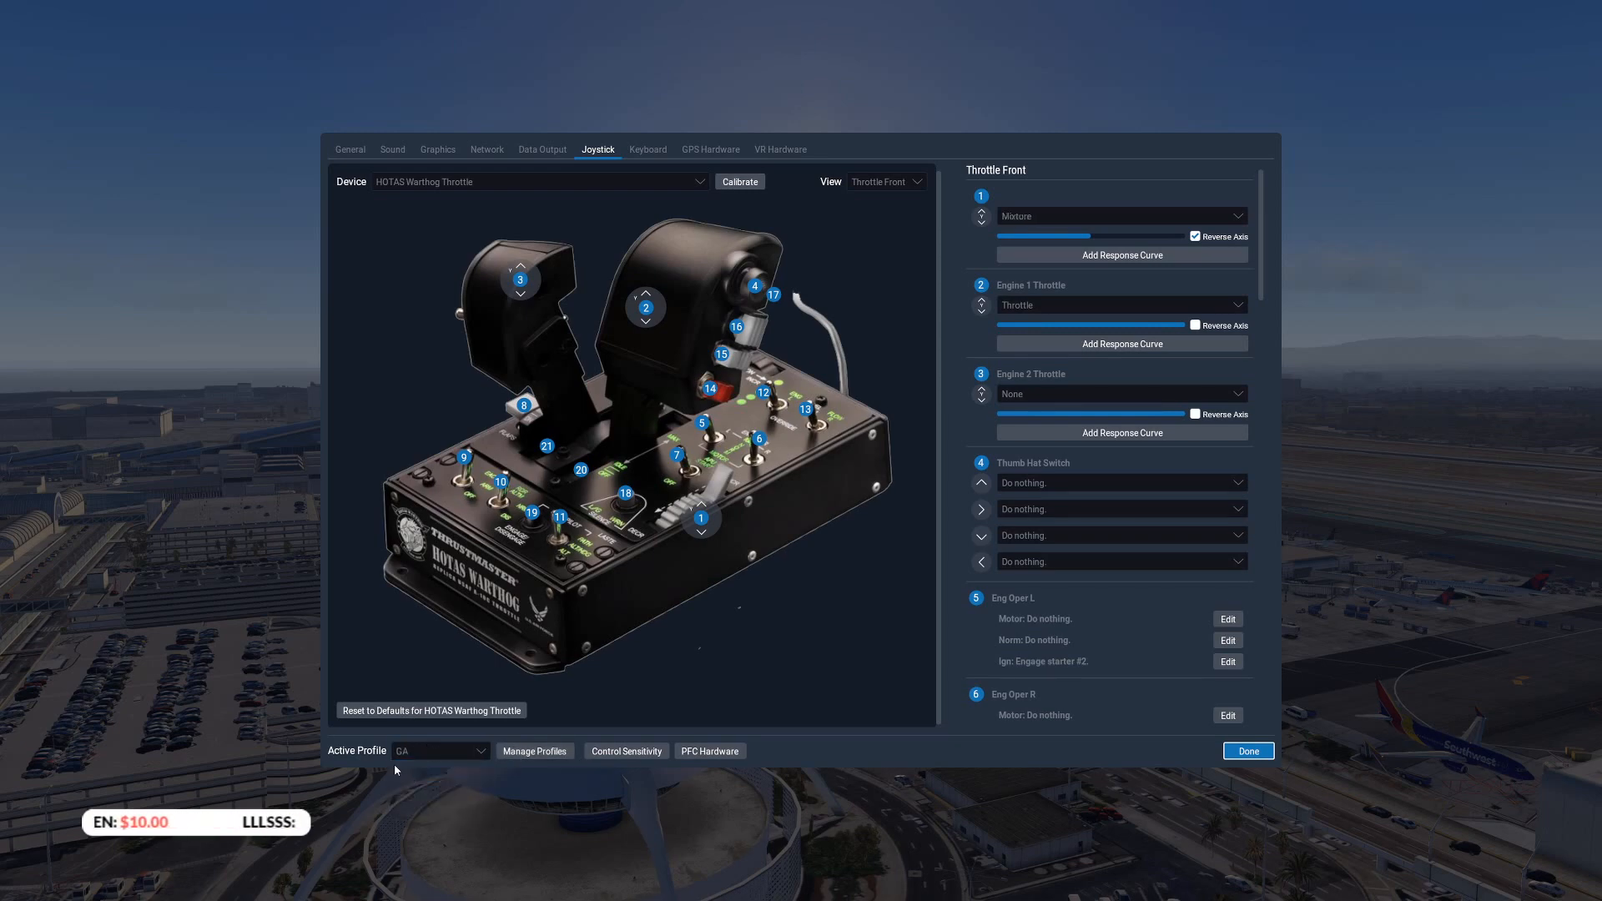
# Associate the Airfoillabs Cessna 172SP with the GA profile and set the active profile back to User Profile
pyautogui.click(537, 755)
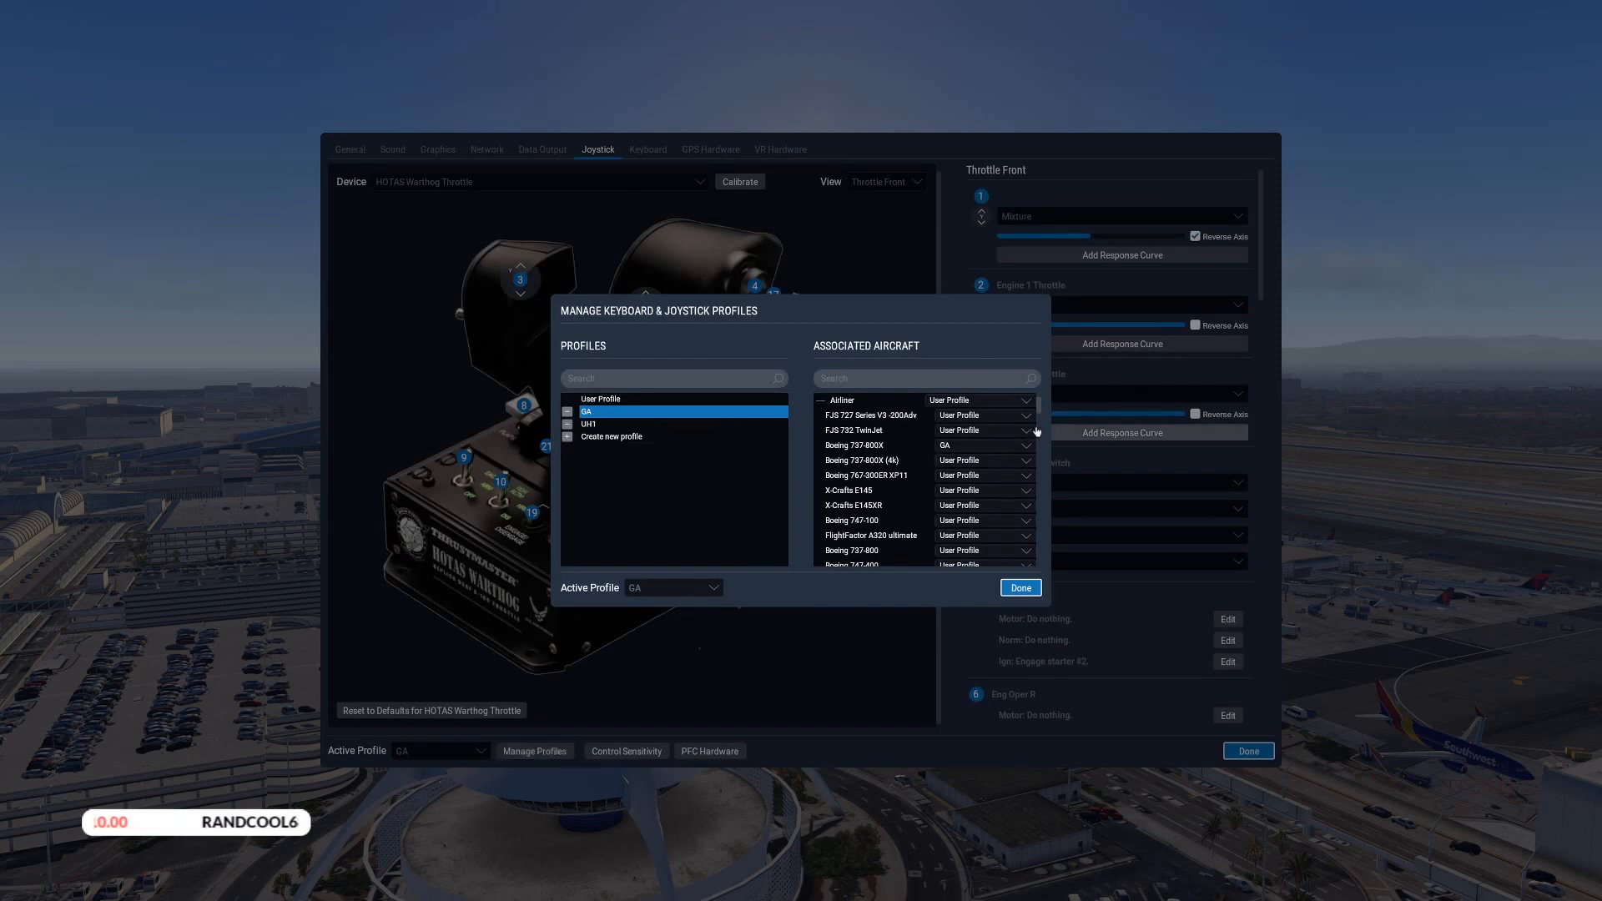
pyautogui.scroll(-1, 1041, 410)
pyautogui.moveTo(1042, 409); pyautogui.dragTo(1047, 476)
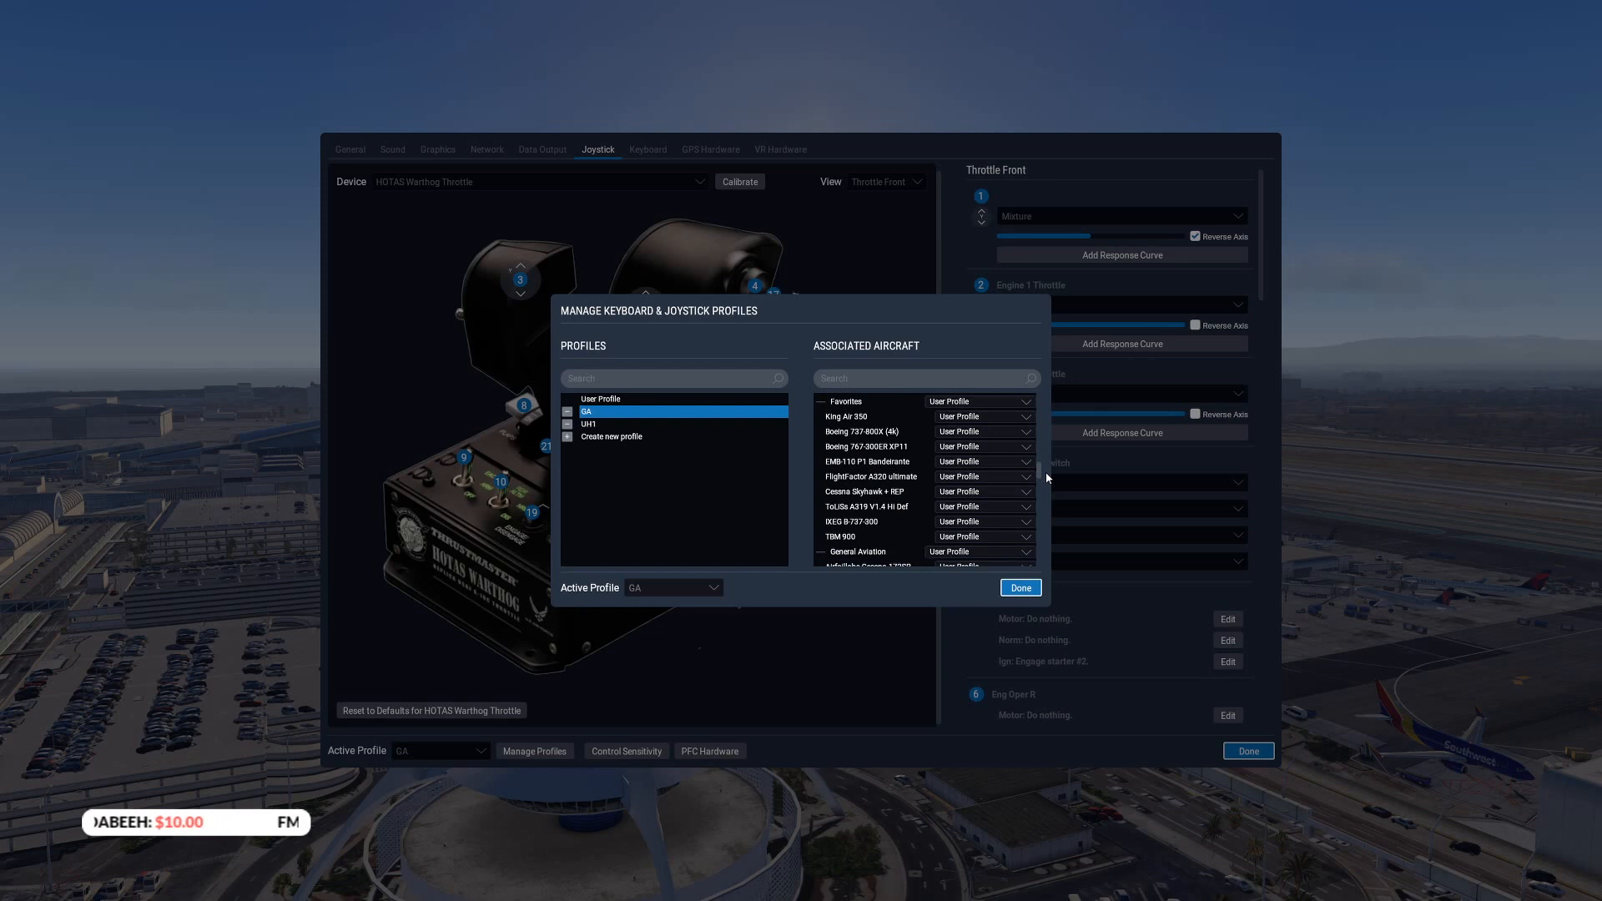
pyautogui.scroll(-5, 1047, 475)
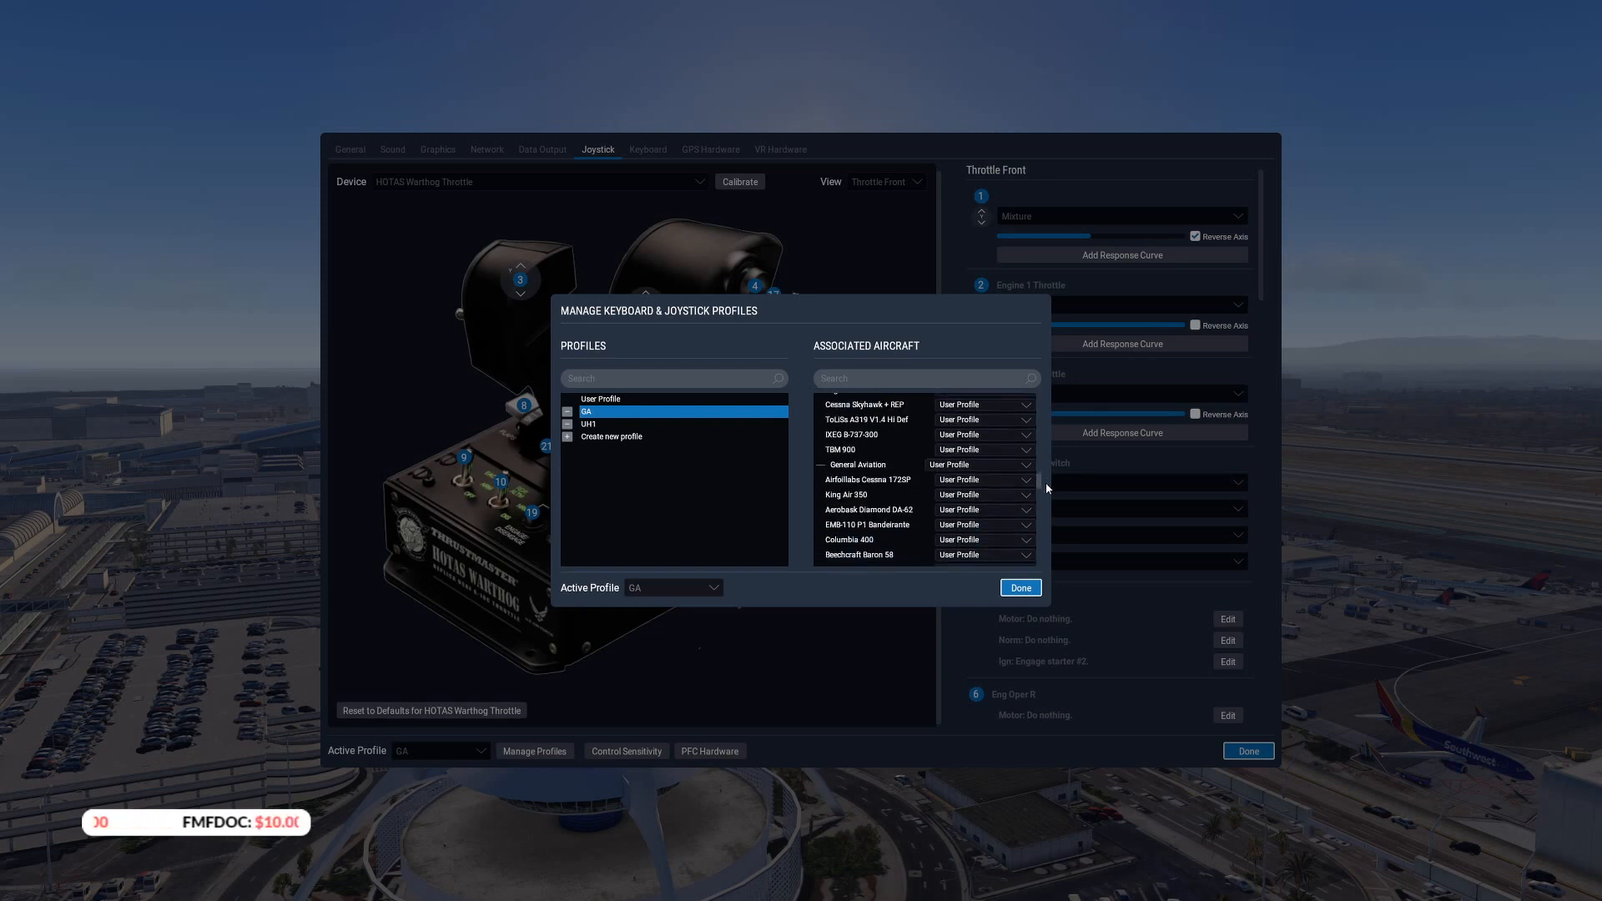
pyautogui.scroll(-2, 1045, 484)
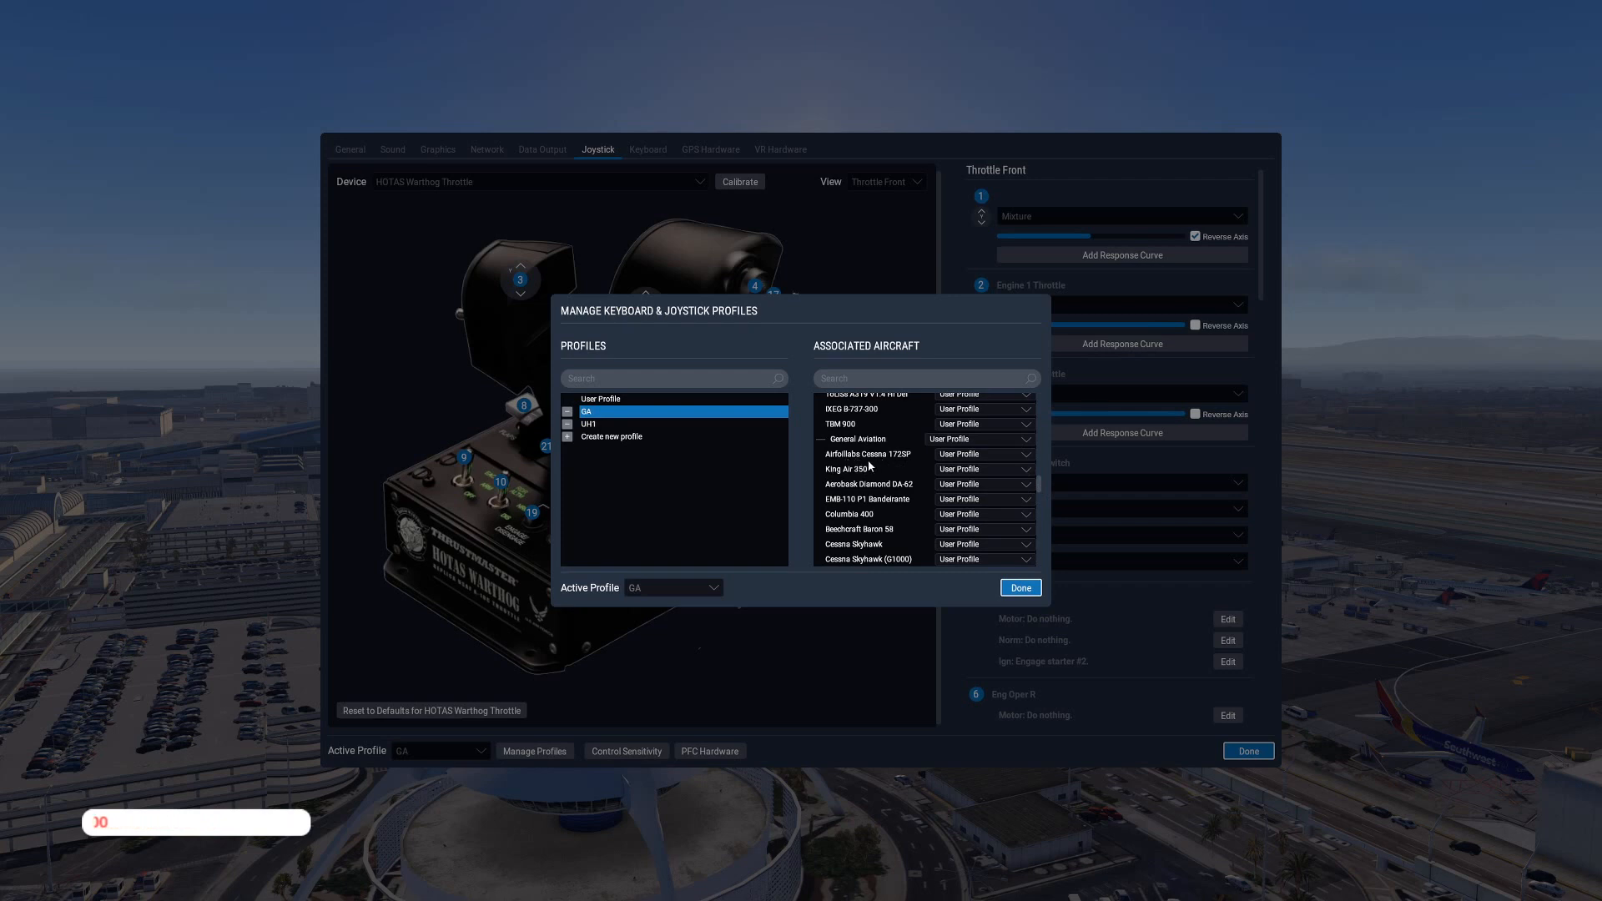
pyautogui.click(978, 454)
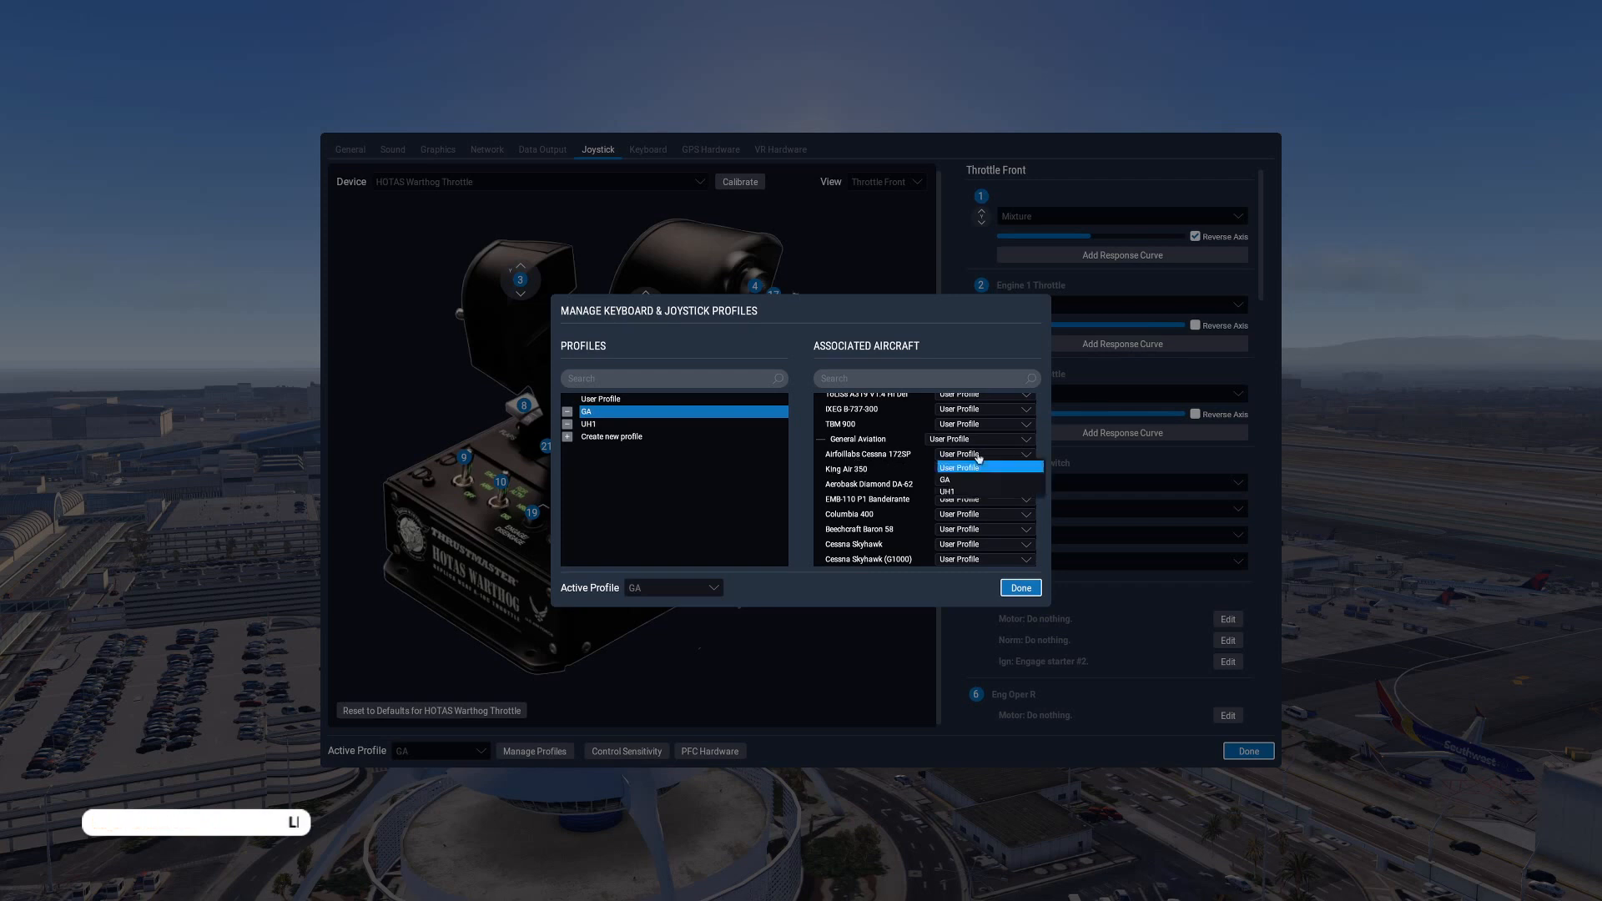
pyautogui.click(951, 481)
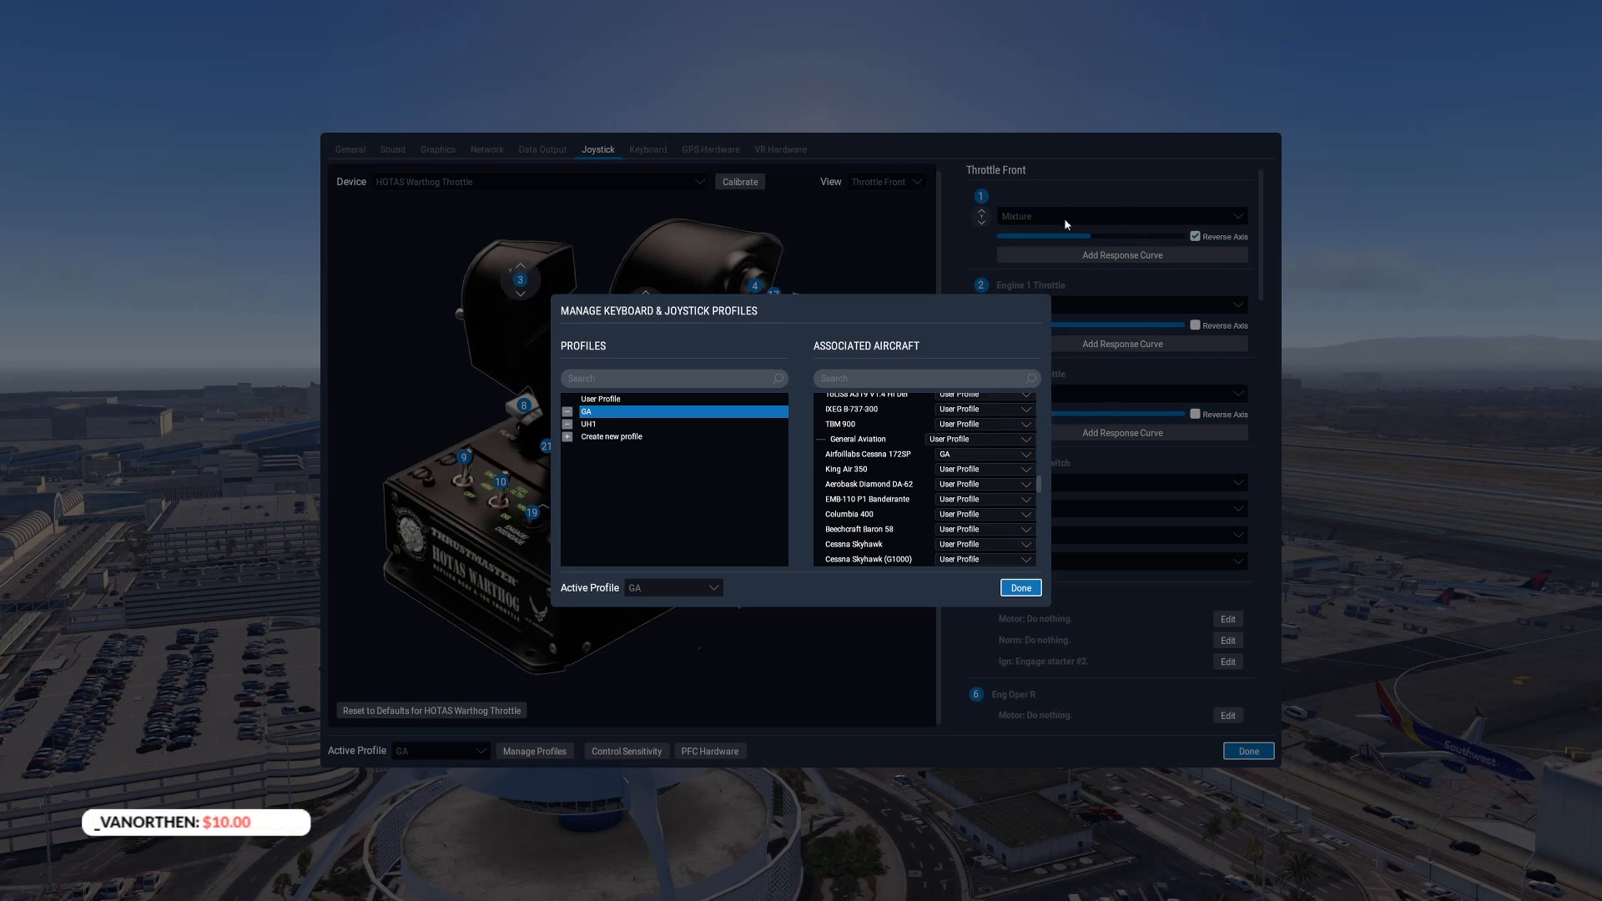
pyautogui.click(1021, 588)
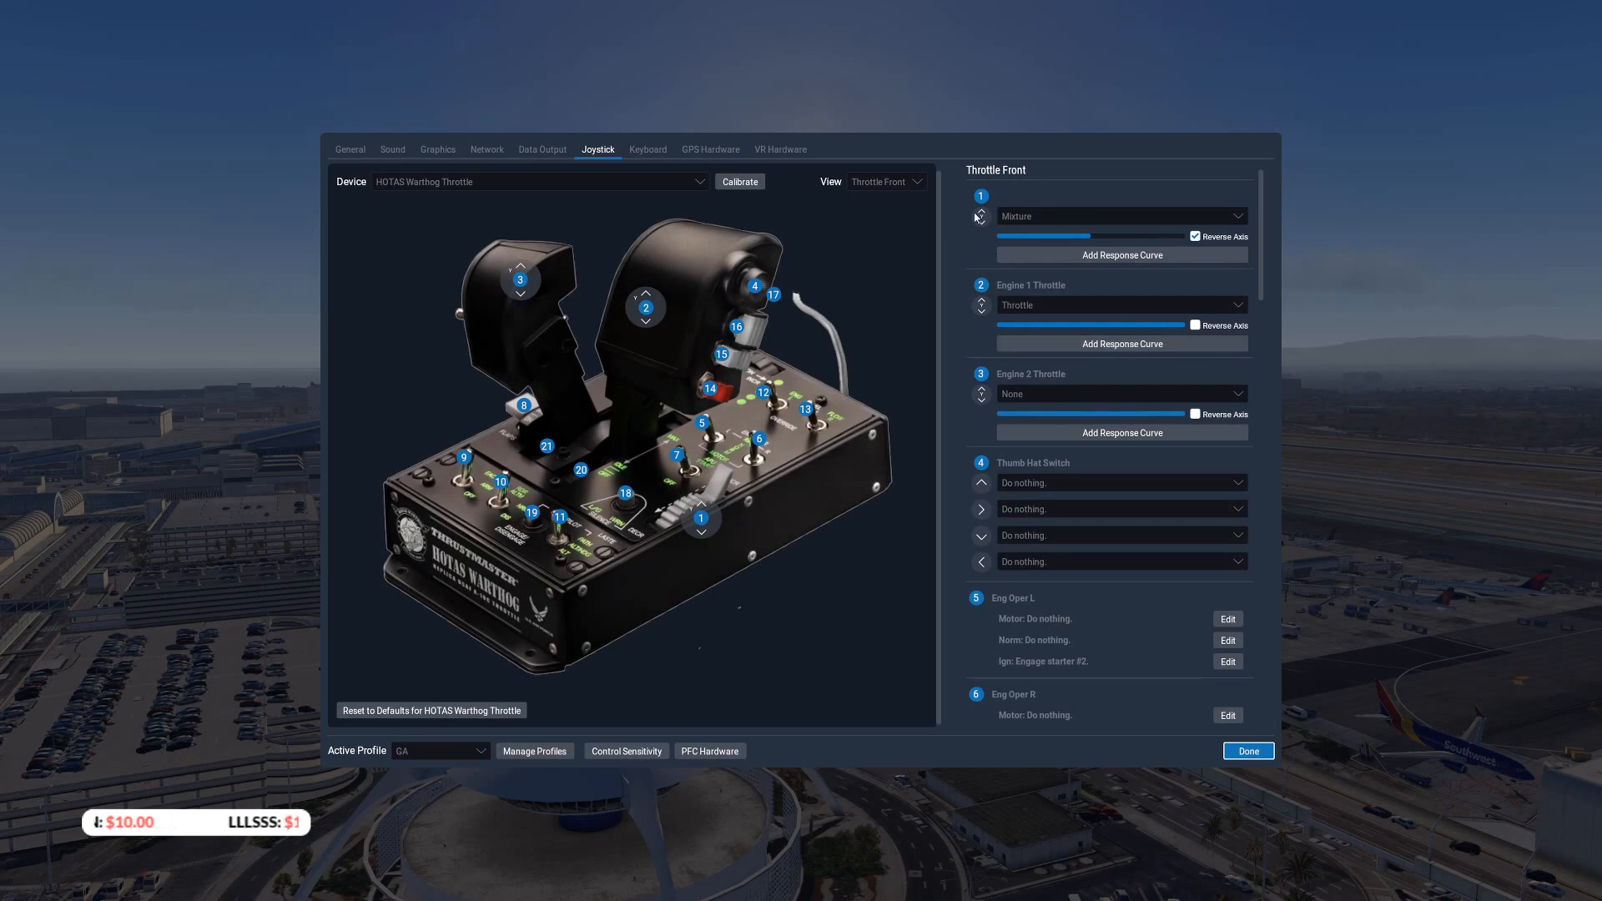
pyautogui.click(451, 751)
pyautogui.click(429, 771)
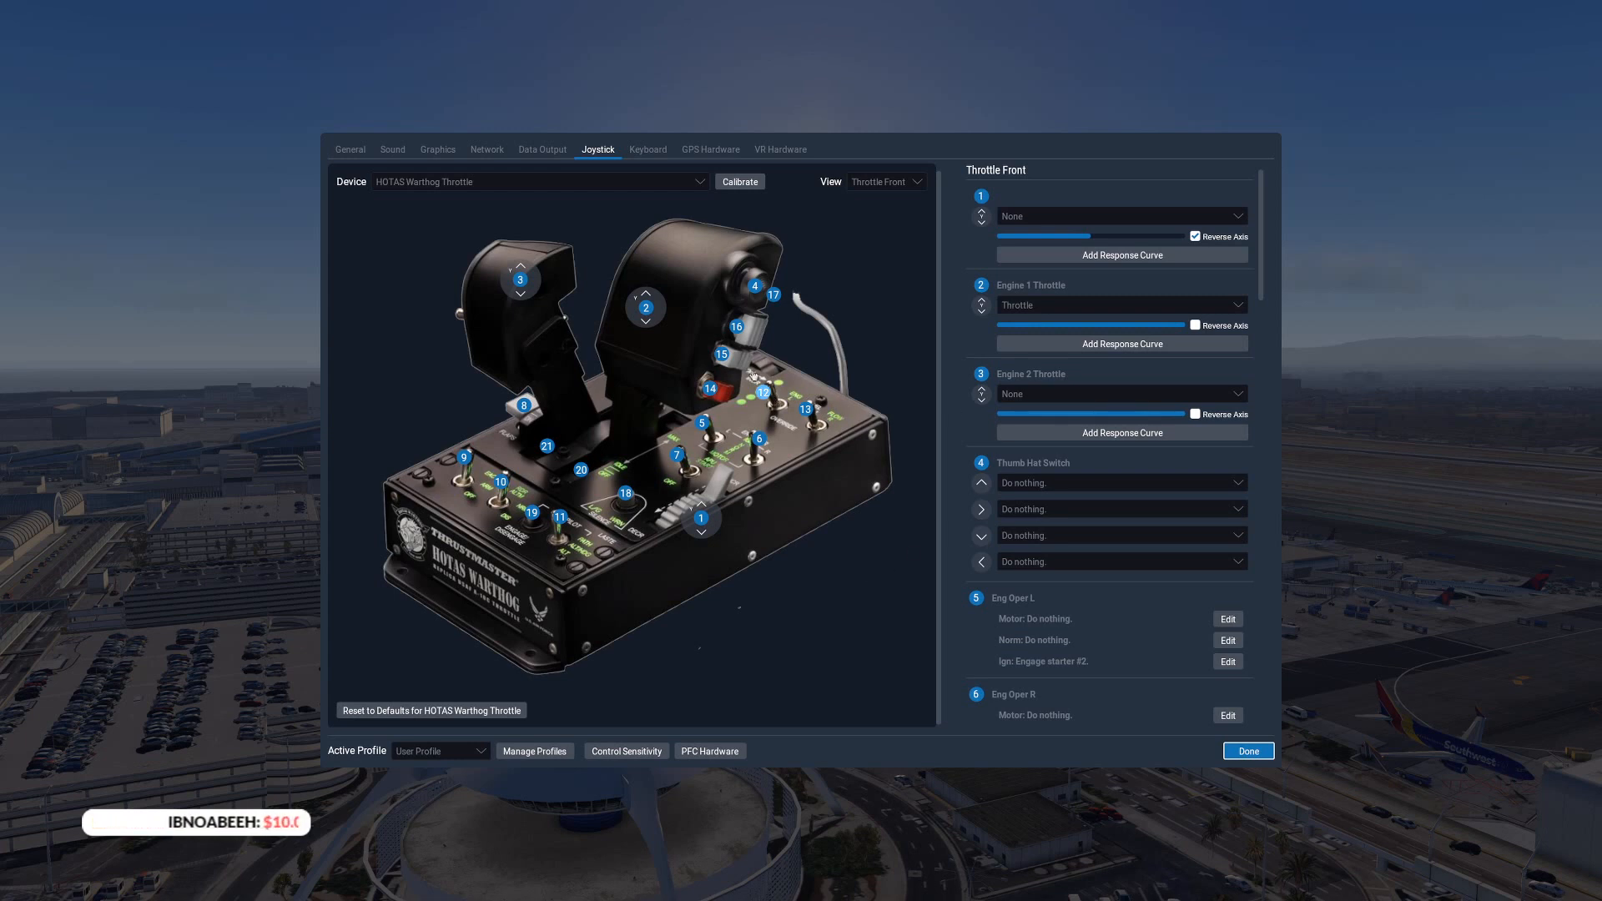
# Search the keyboard commands for "brake" and examine the matching key bindings
pyautogui.click(644, 152)
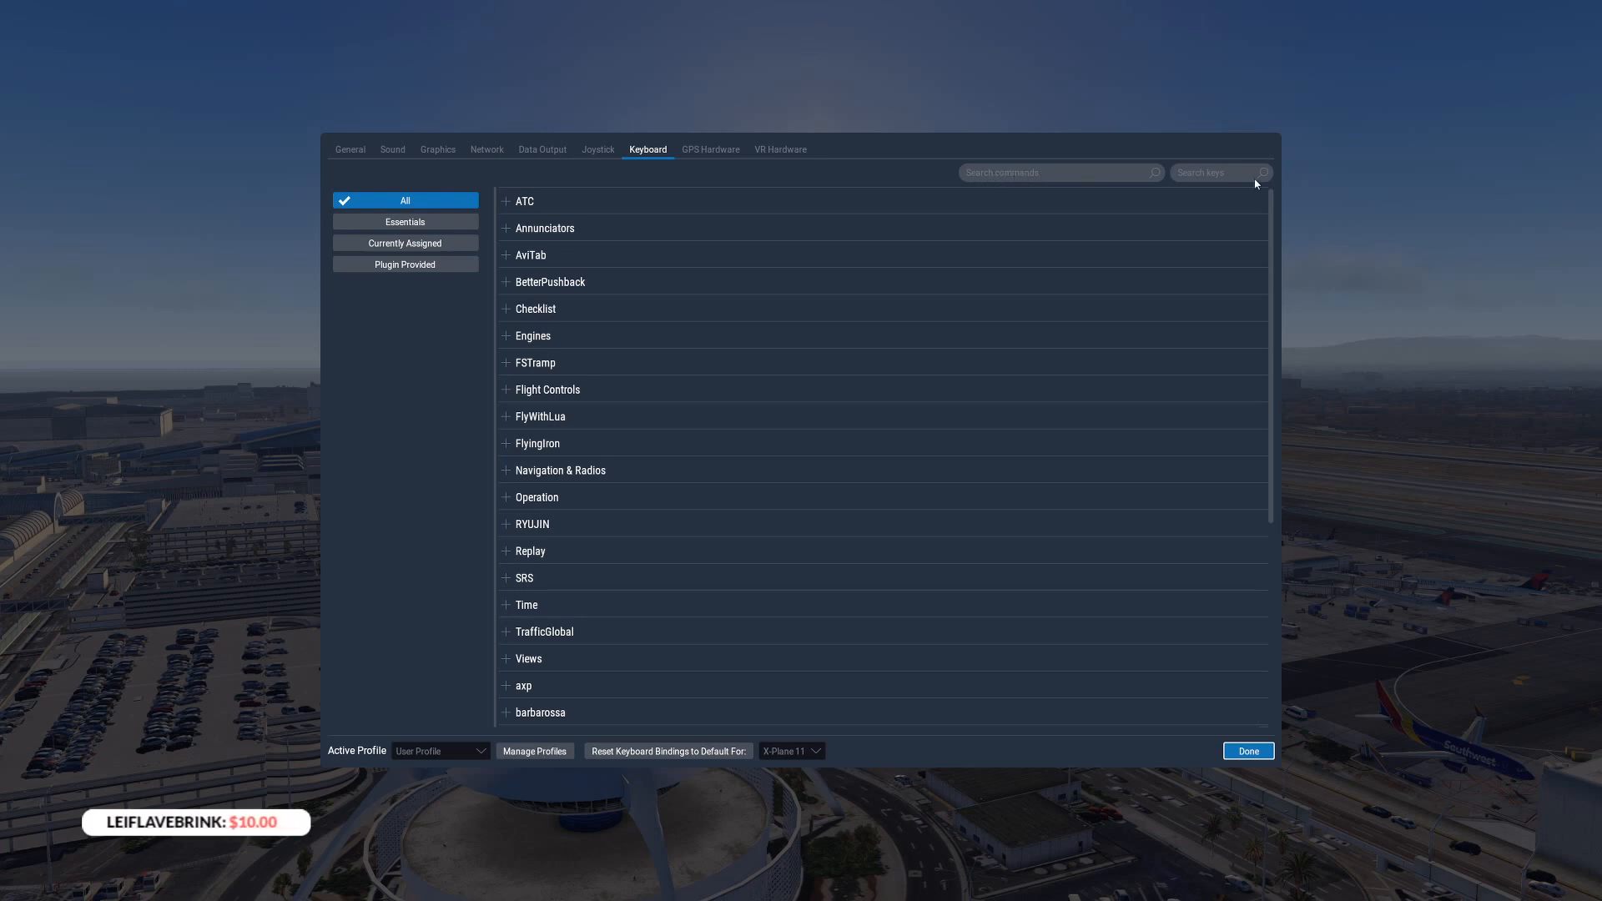
pyautogui.click(977, 170)
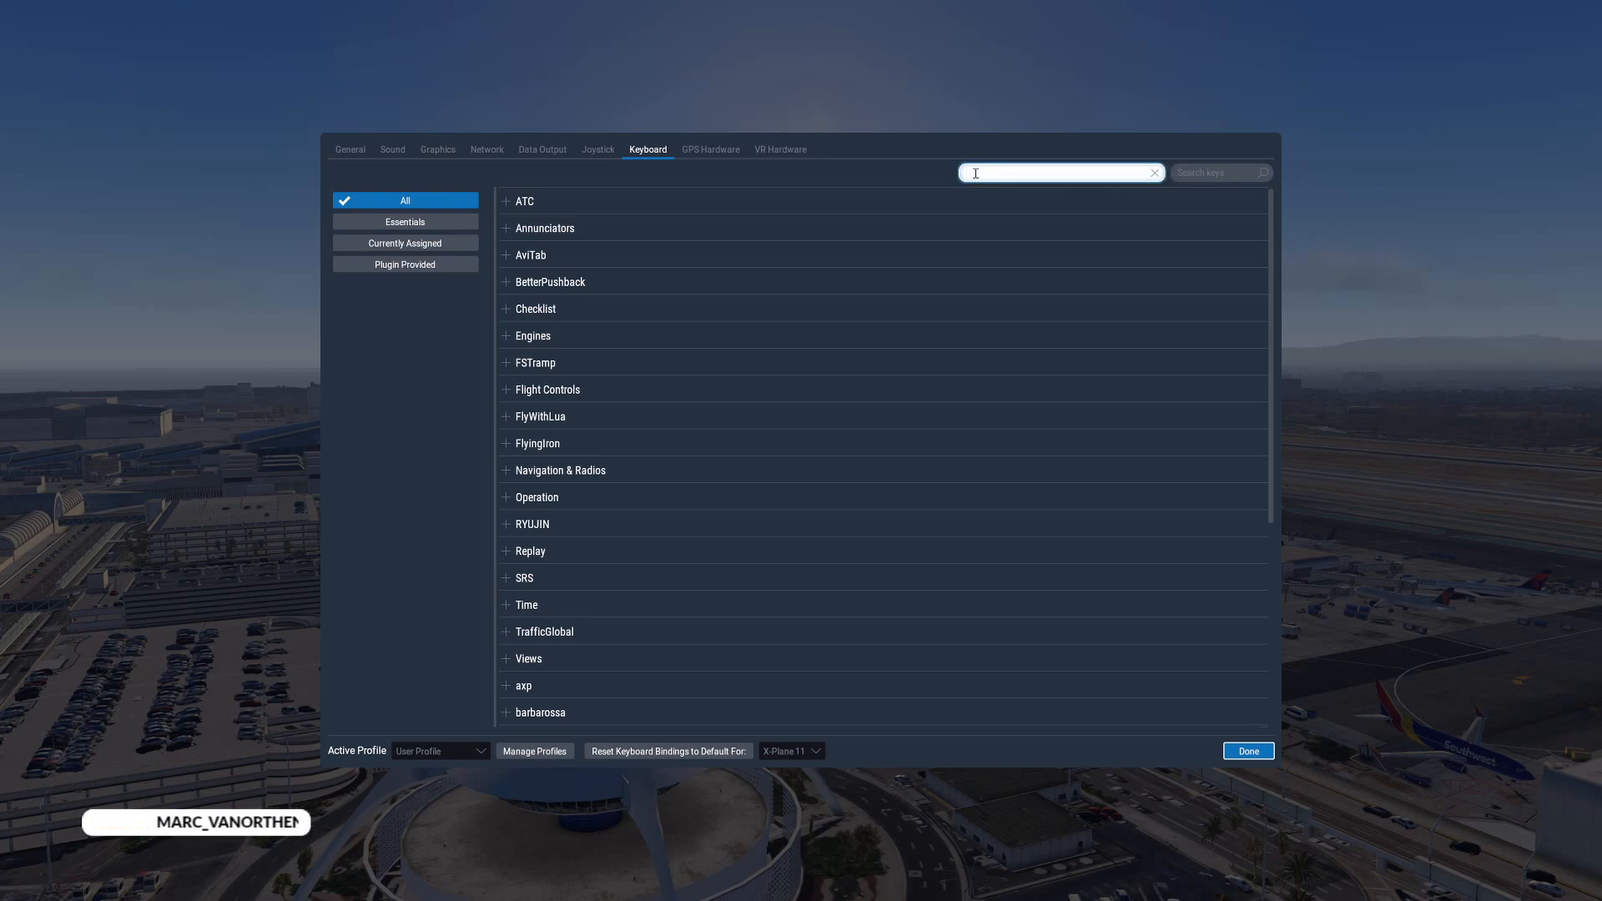
pyautogui.write('br')
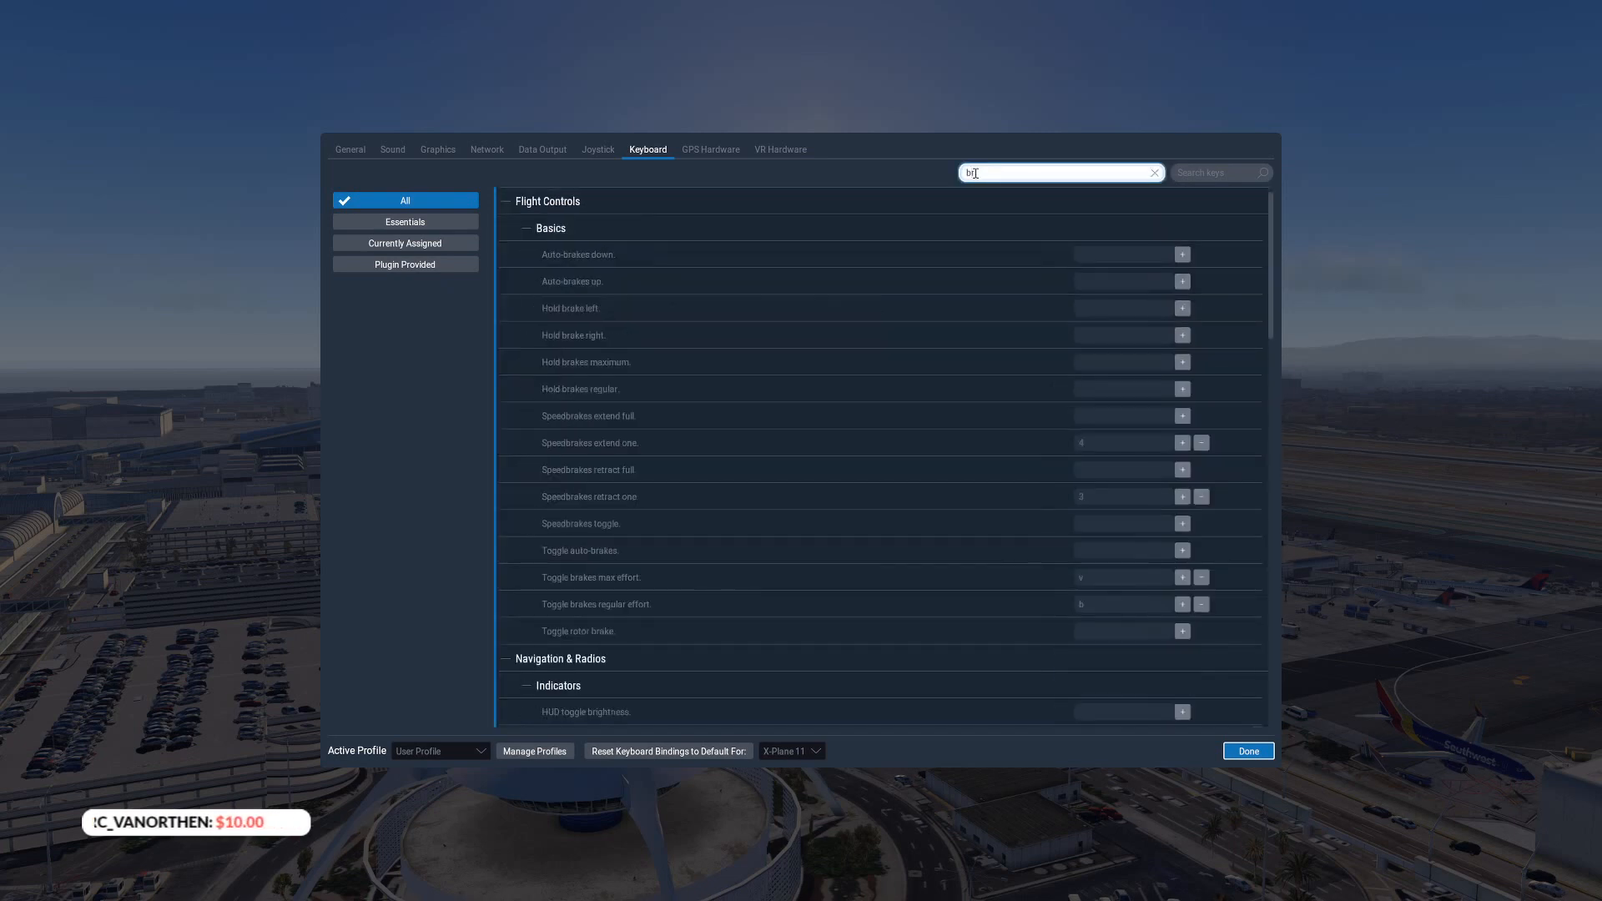
pyautogui.write('ake')
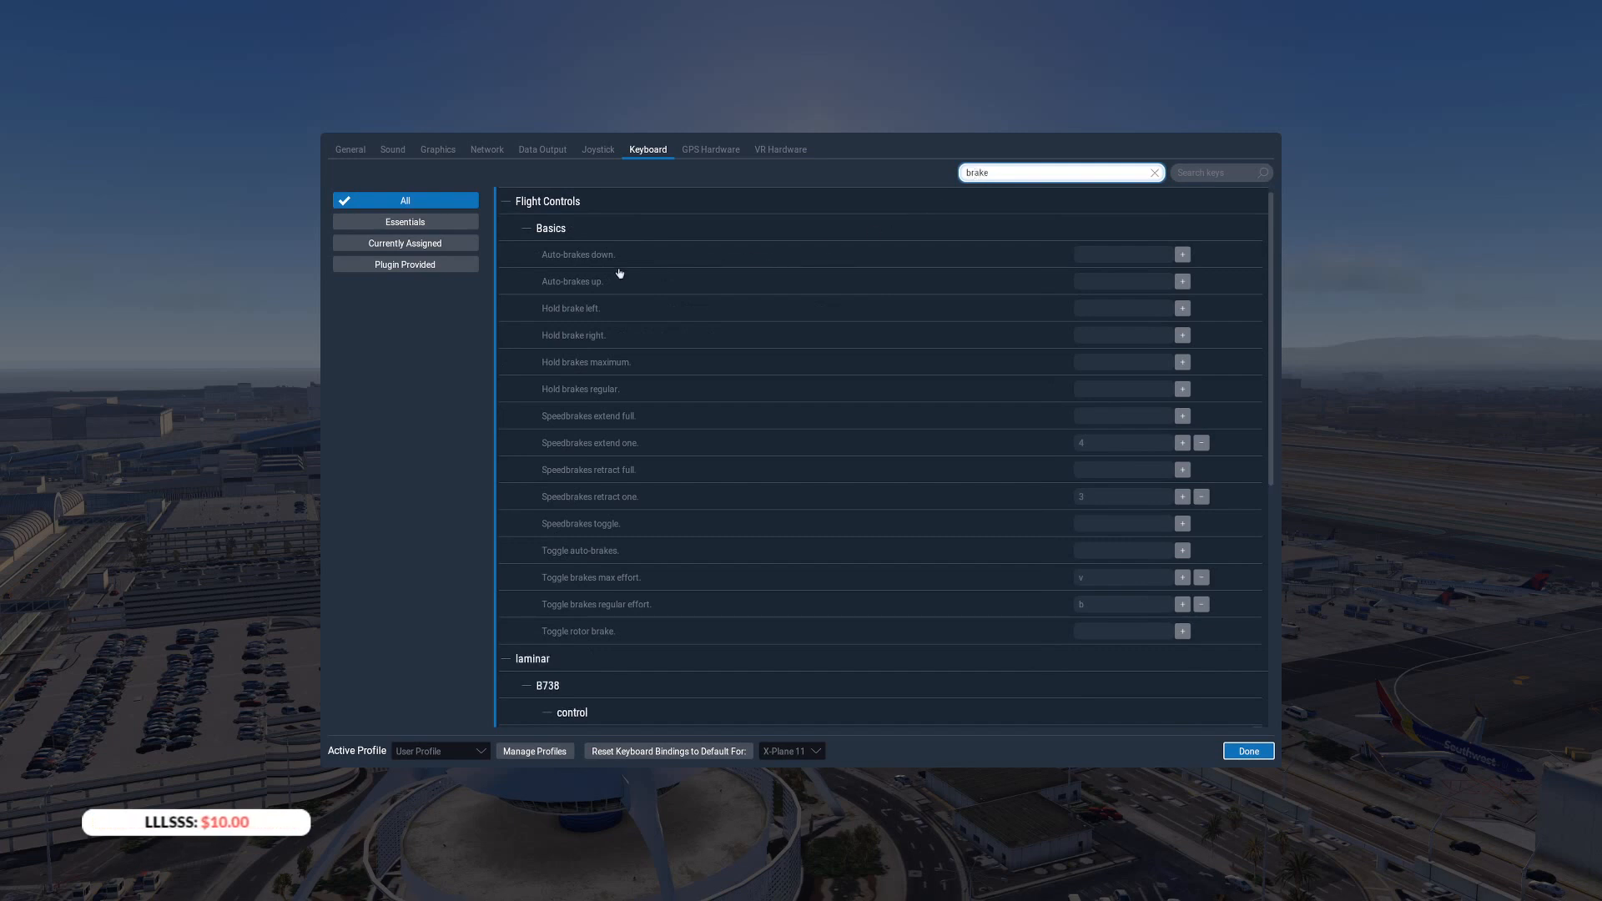
pyautogui.scroll(-2, 676, 490)
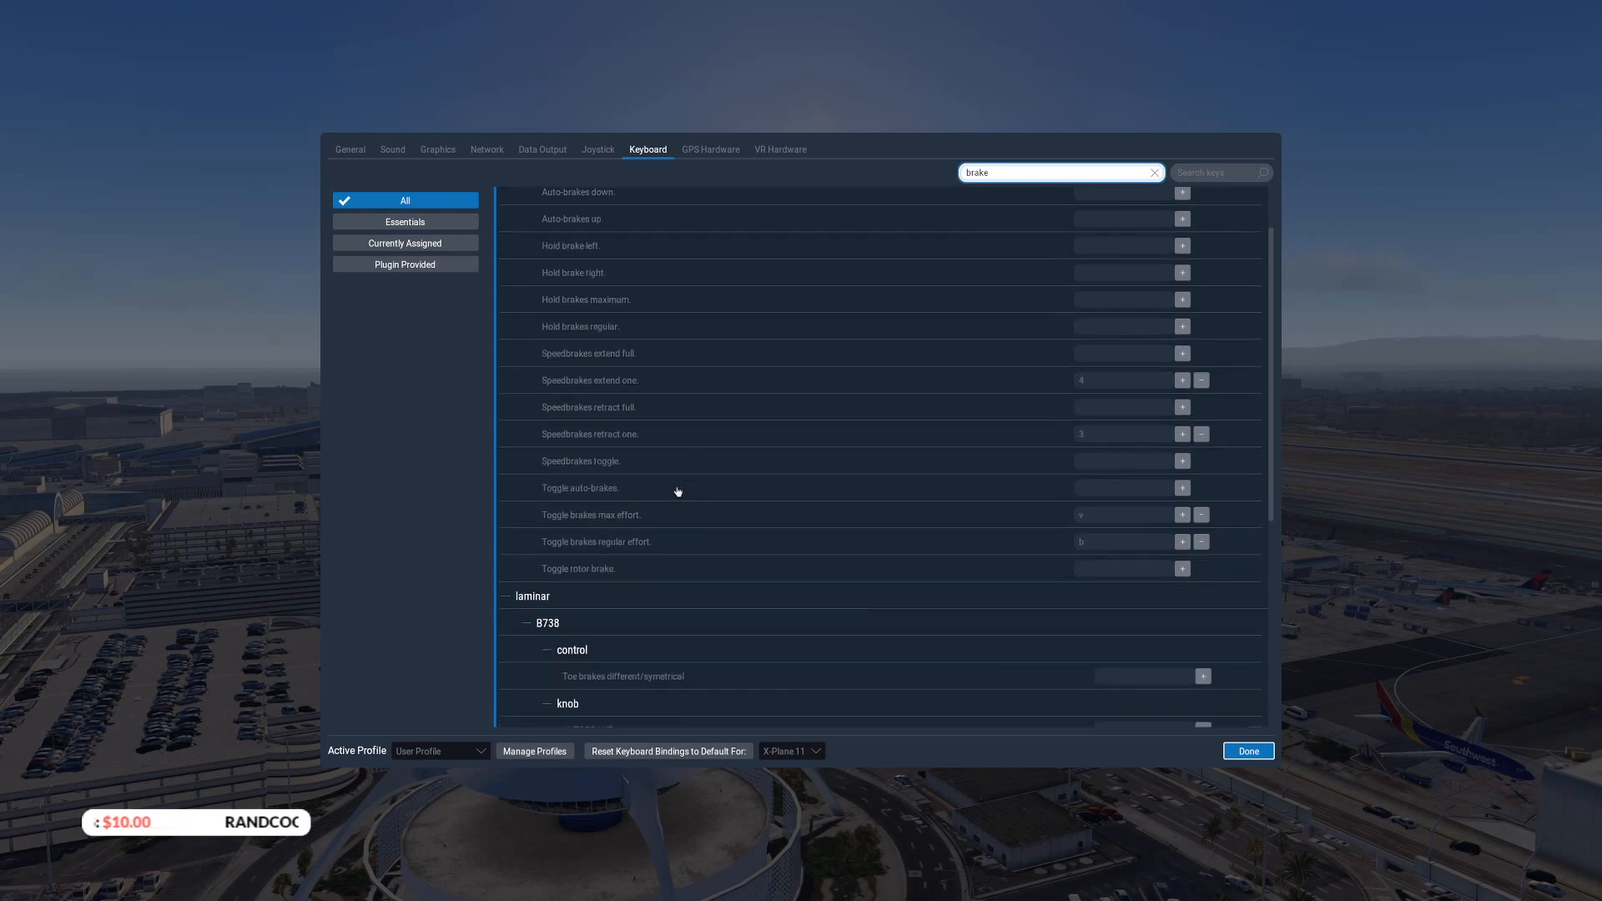
pyautogui.scroll(2, 676, 490)
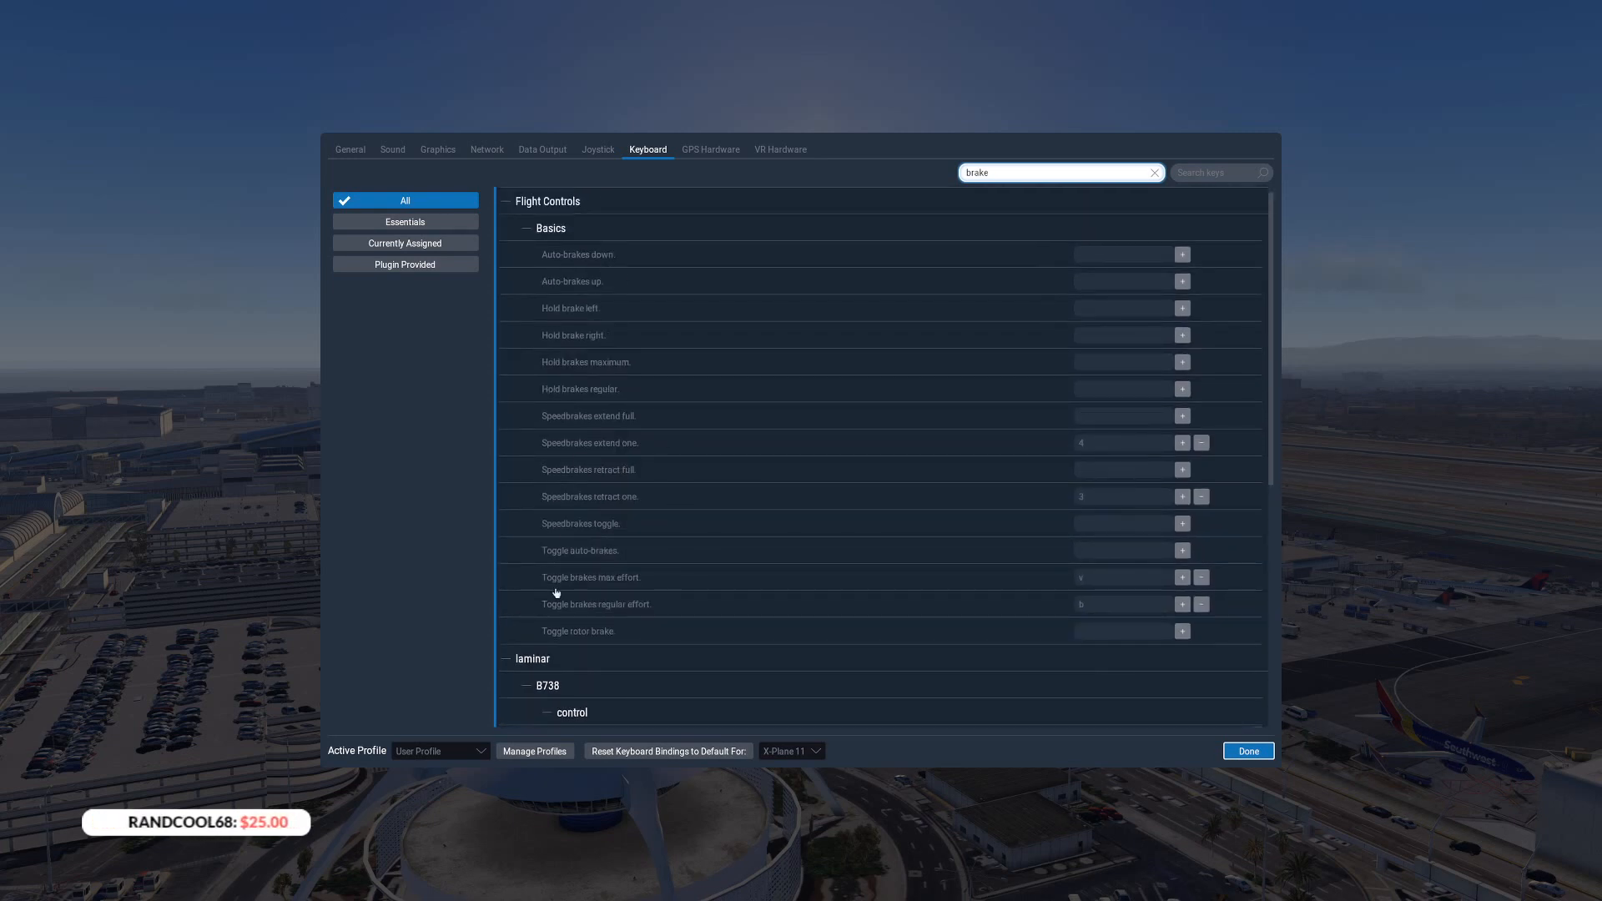